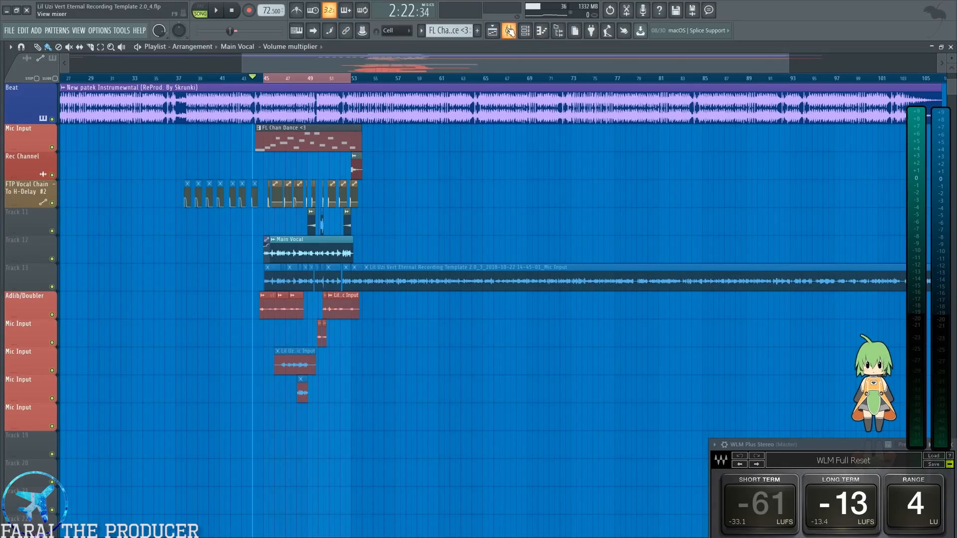
Look over the mixer tracks and the playlist arrangement around bars 45 to 53, including the upper automation tracks.
click(509, 32)
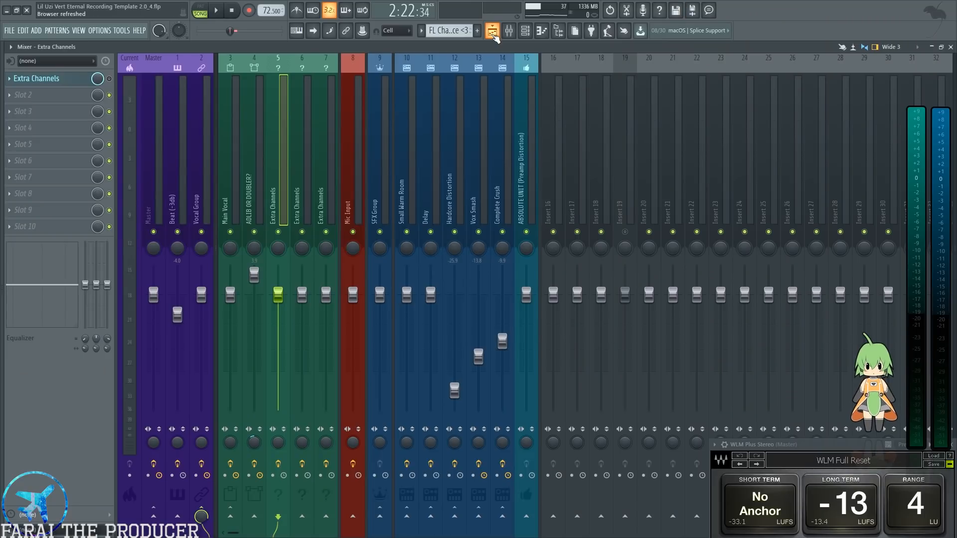
click(492, 31)
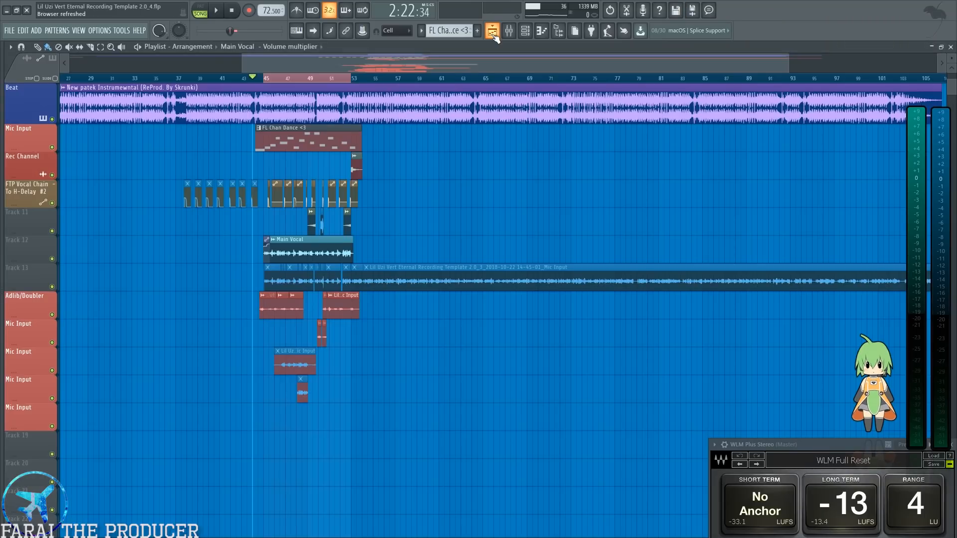
scroll(254, 87, up, 2)
scroll(254, 86, up, 2)
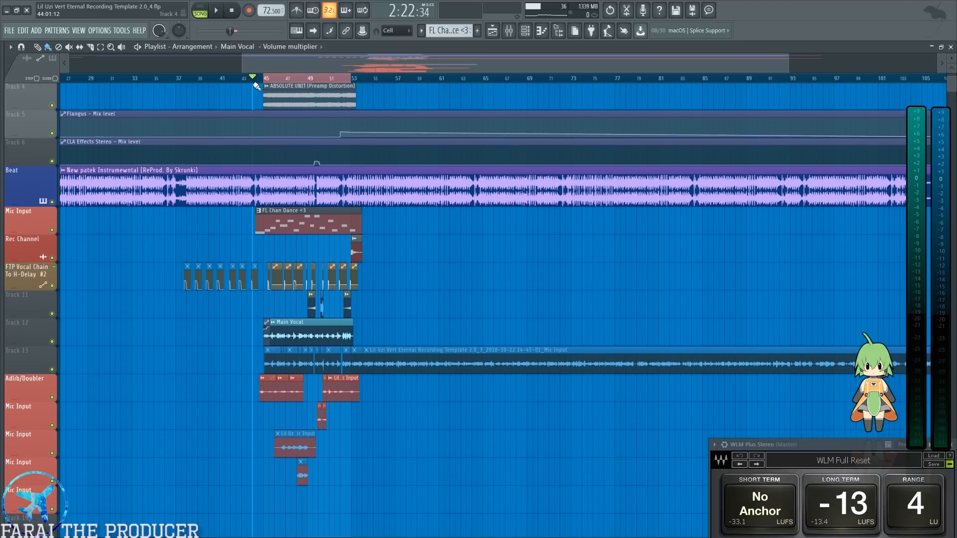
scroll(253, 85, up, 4)
scroll(368, 363, up, 3)
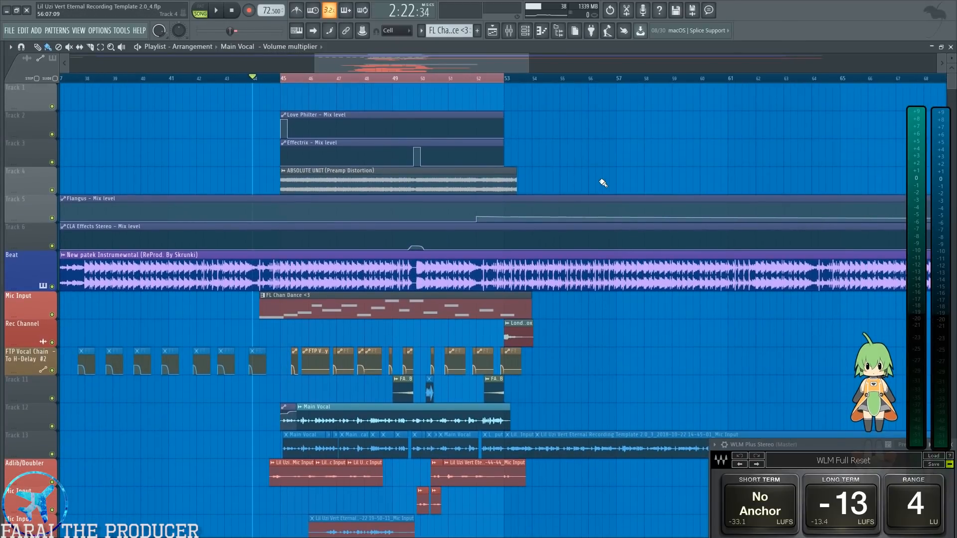
scroll(603, 183, down, 2)
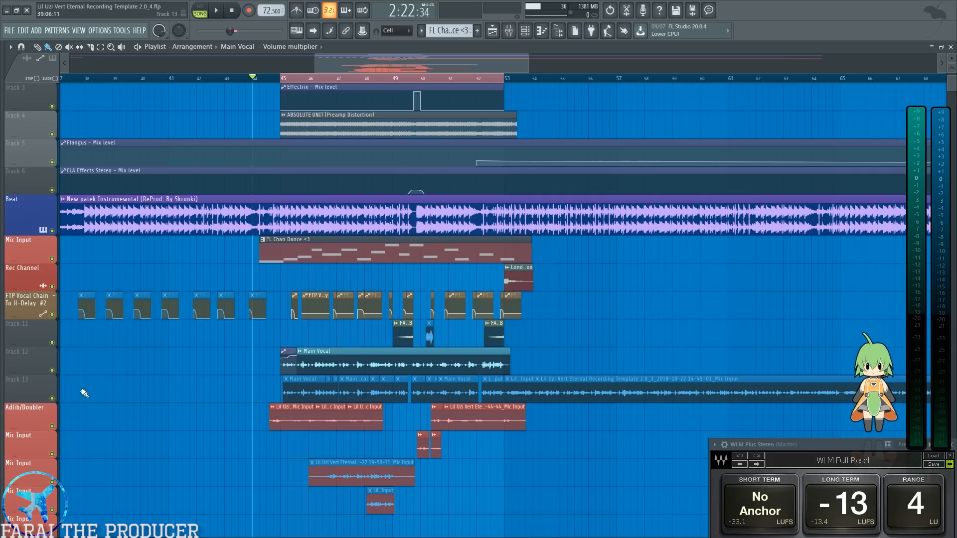
Make Track 12 taller and name it Main Vocal after its clip.
drag(36, 369, 36, 405)
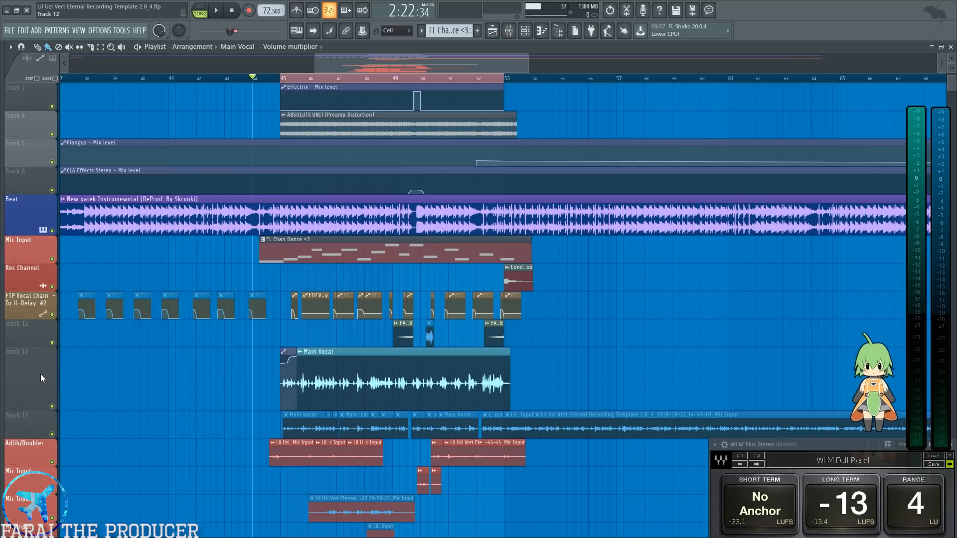
drag(449, 68, 459, 68)
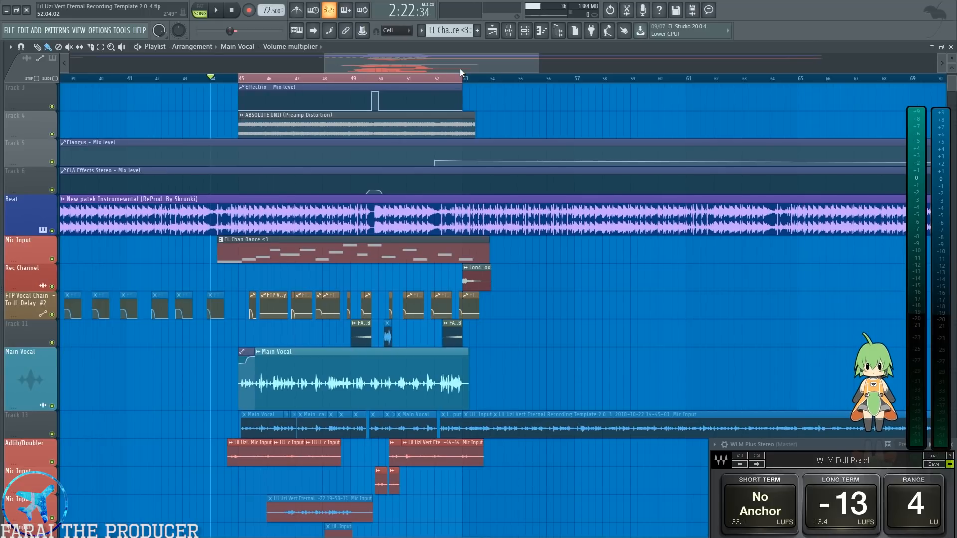
Rename the beat's audio clip to "New patek Instrumental (ReProd. By Skrunki)" and deselect it.
click(92, 201)
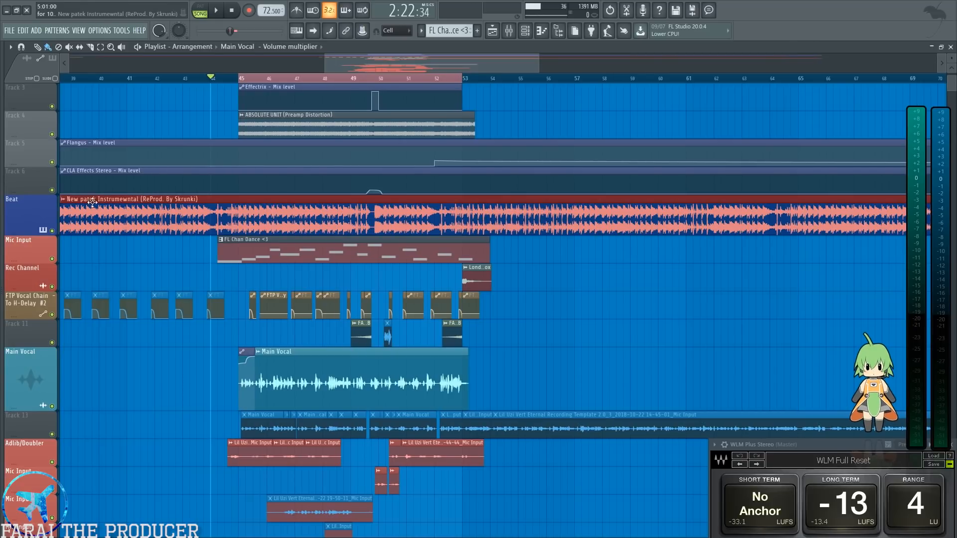
click(64, 200)
click(83, 246)
drag(78, 187, 91, 188)
click(43, 187)
key(BackSpace)
key(Return)
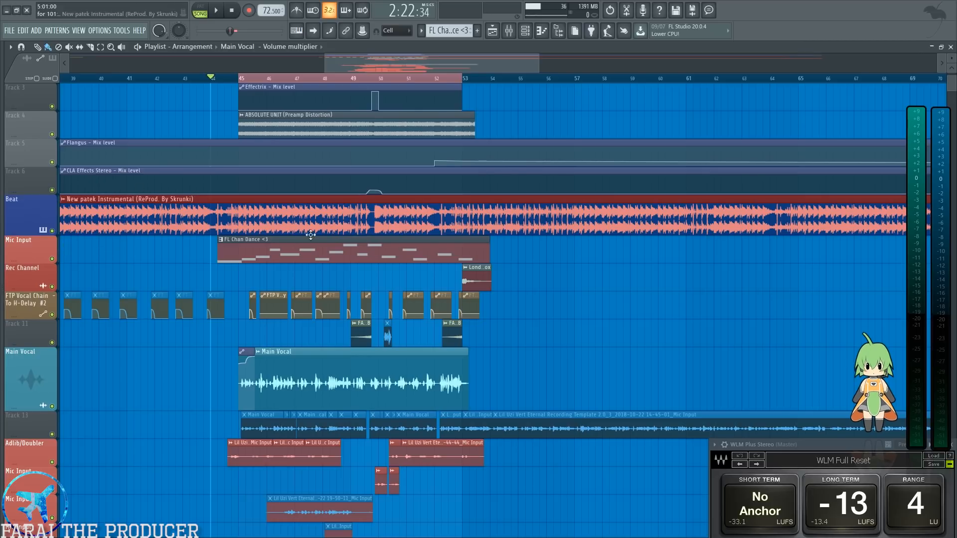
drag(349, 63, 344, 64)
ctrl+click(174, 258)
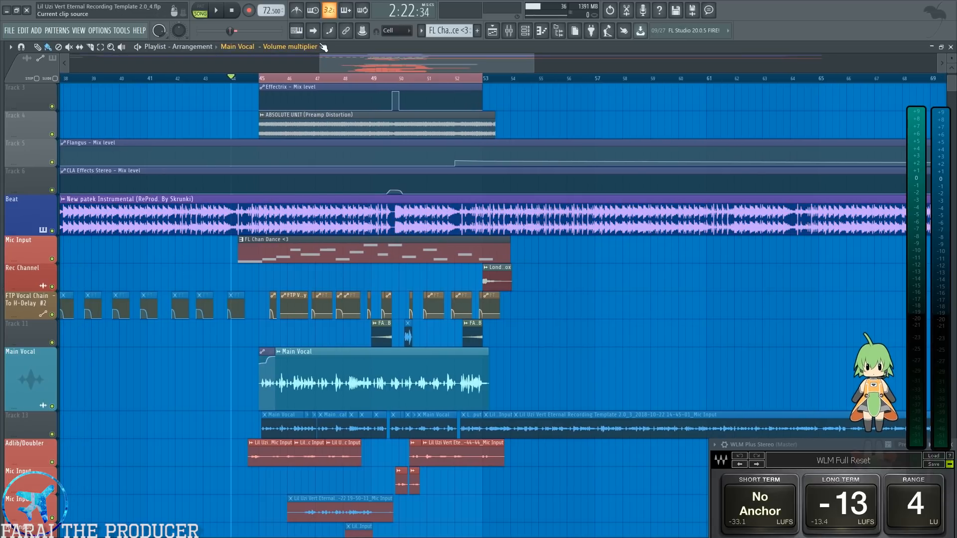
drag(511, 69, 506, 69)
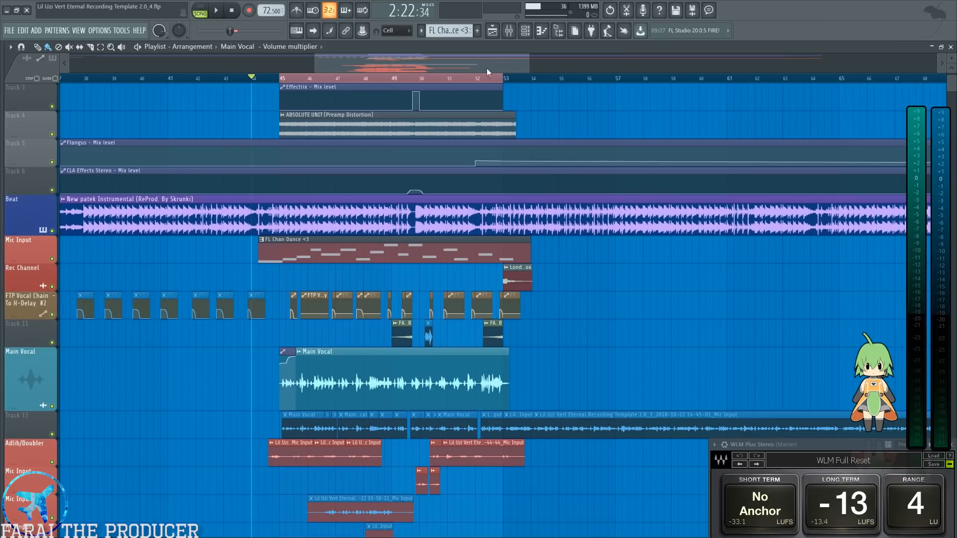
ctrl+click(195, 209)
mouse_move(195, 210)
mouse_down()
mouse_move(212, 214)
mouse_move(181, 219)
mouse_up()
right_click(190, 249)
right_click(198, 270)
drag(397, 66, 393, 68)
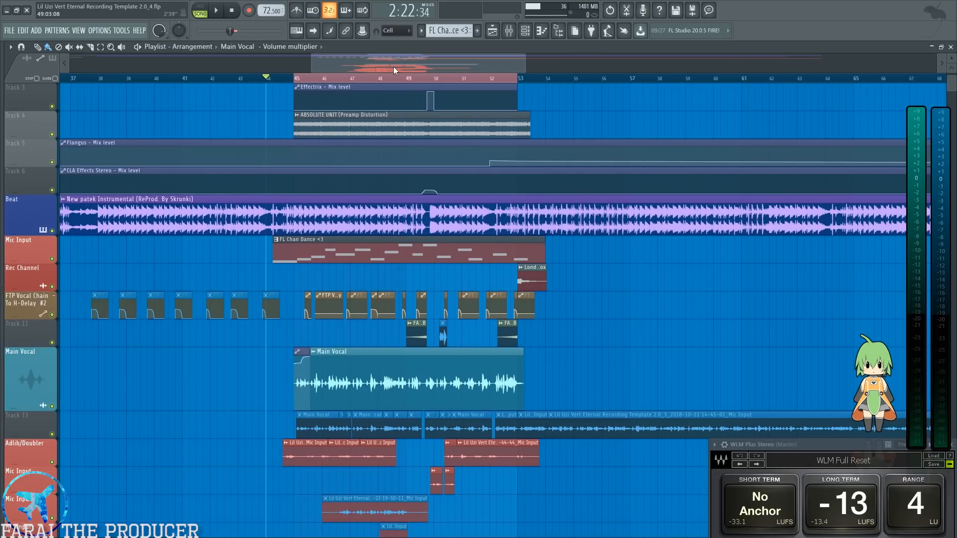
drag(389, 62, 386, 70)
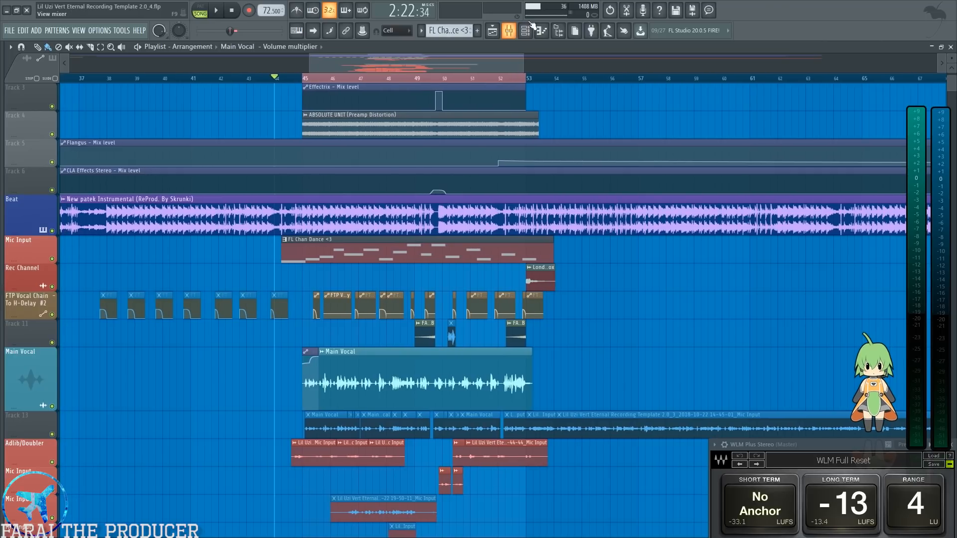
Play the song and inspect the effect chains of the Main Vocal and Vocal Group mixer tracks.
key(space)
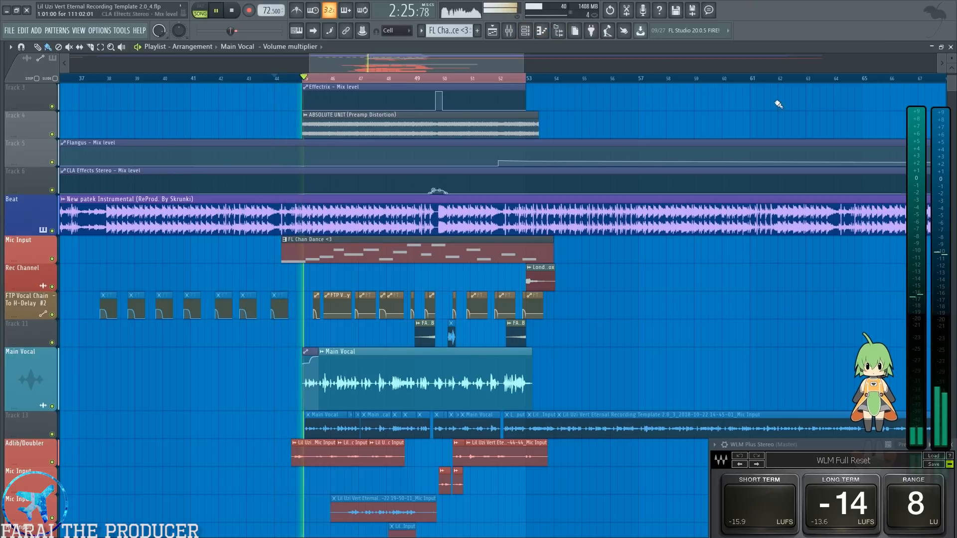
key(F9)
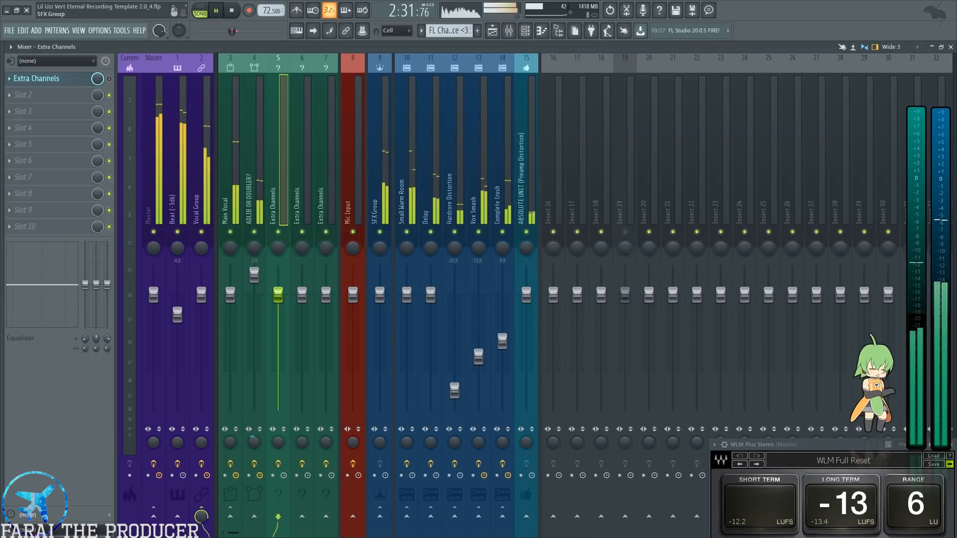
click(236, 287)
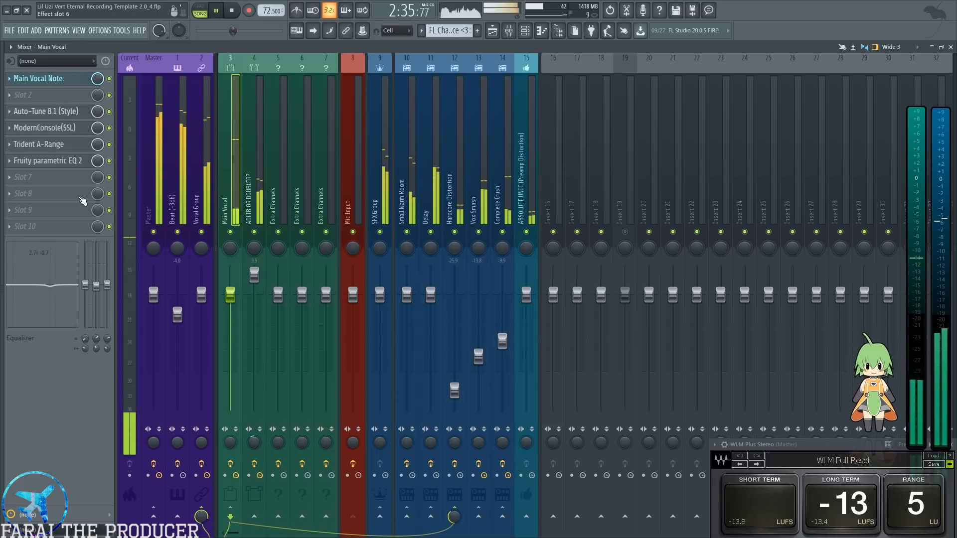
click(207, 134)
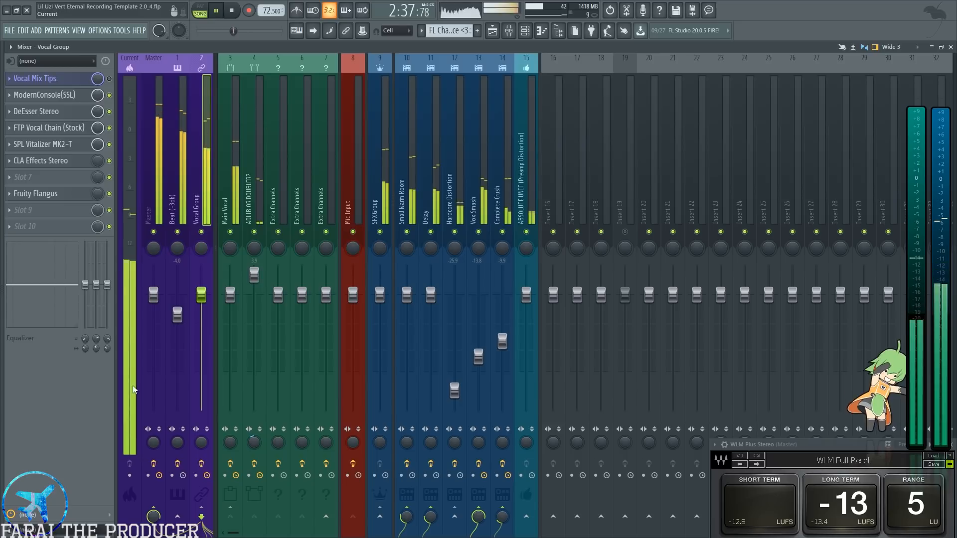
Examine the whole FTP Vocal Chain (Stock) patch on the Vocal Group in an enlarged window, then stop playback in the playlist.
click(49, 128)
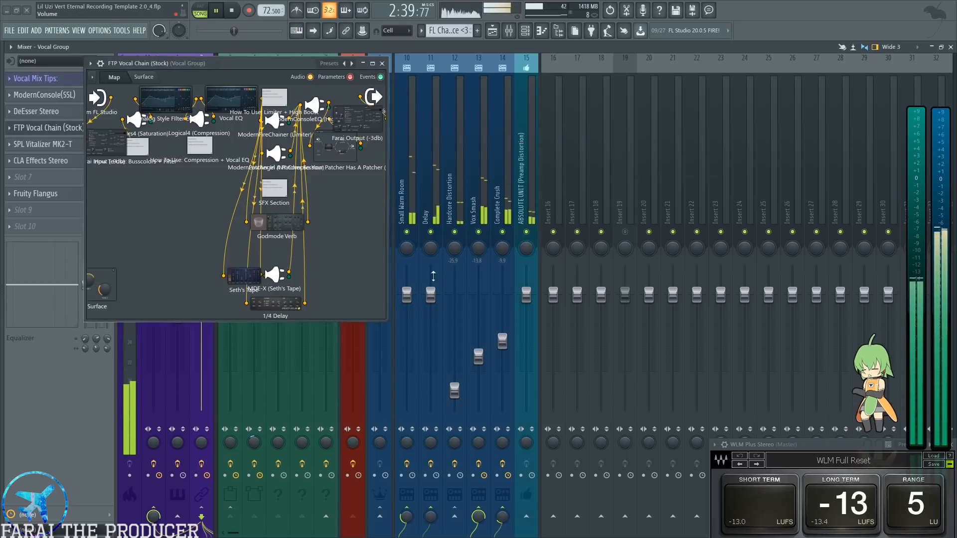
drag(388, 320, 793, 403)
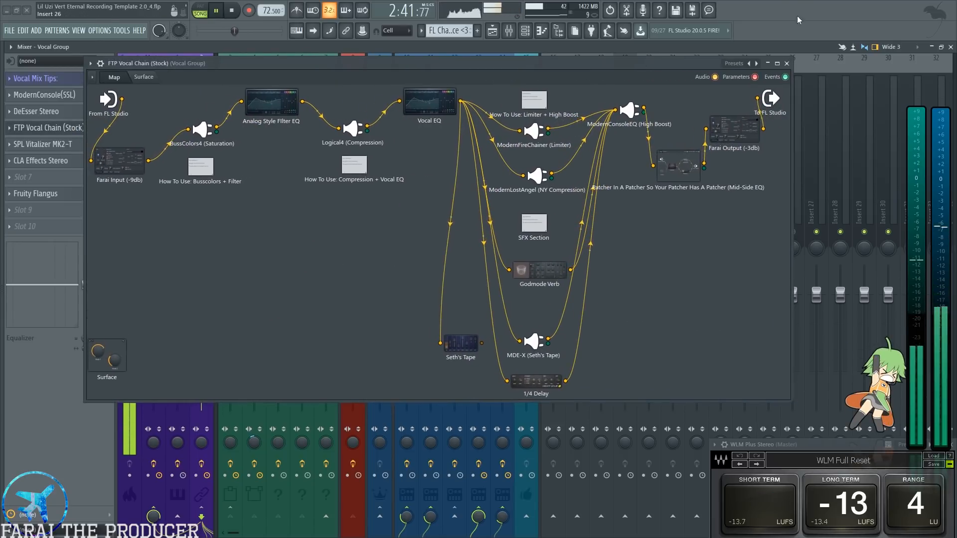
click(787, 64)
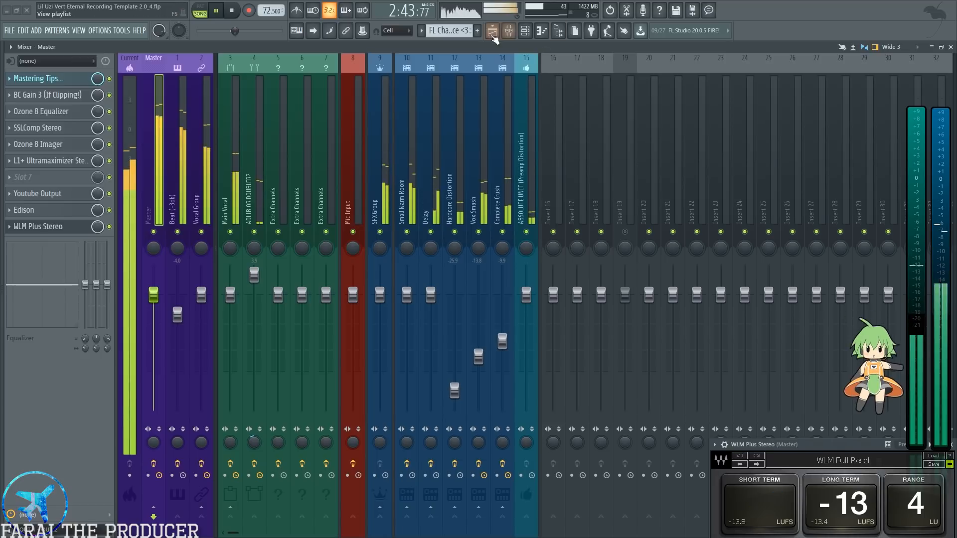
click(493, 35)
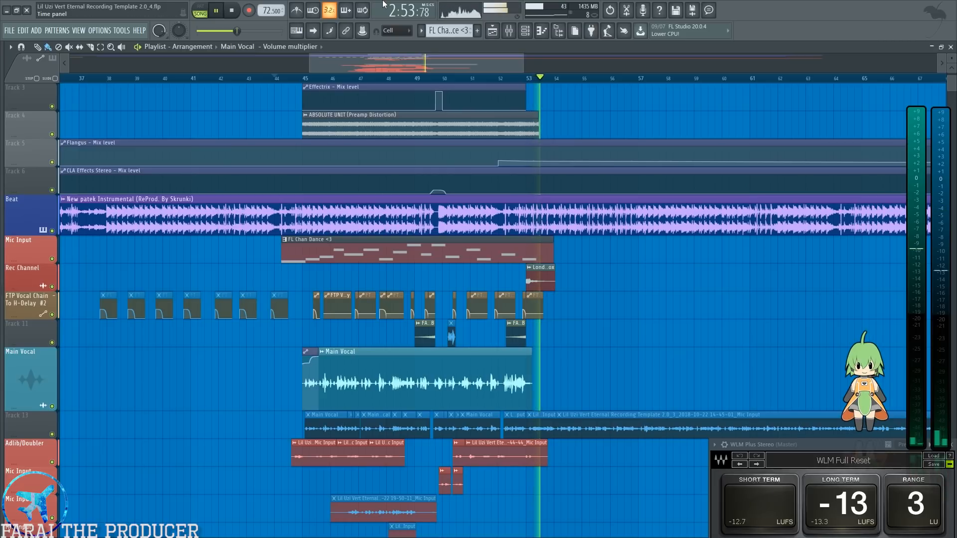
key(space)
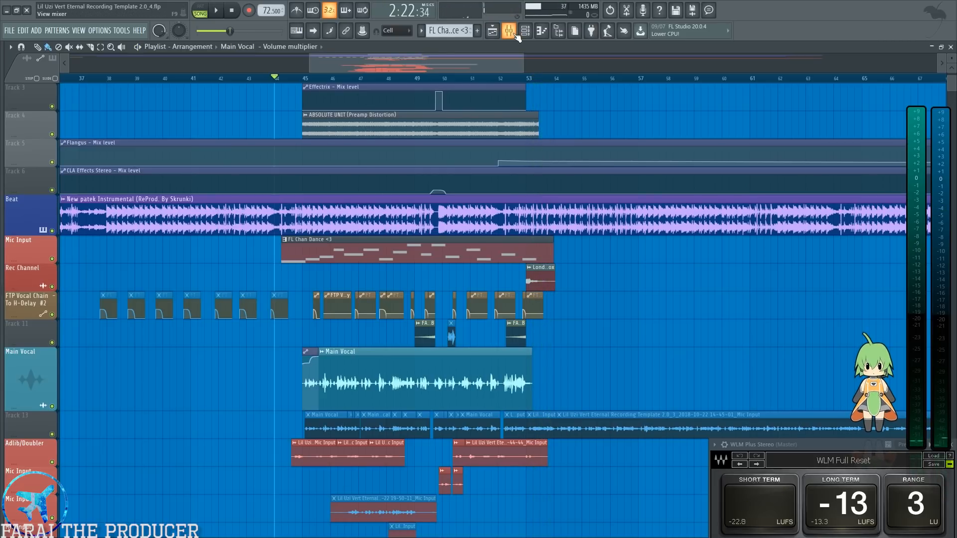
scroll(452, 79, up, 3)
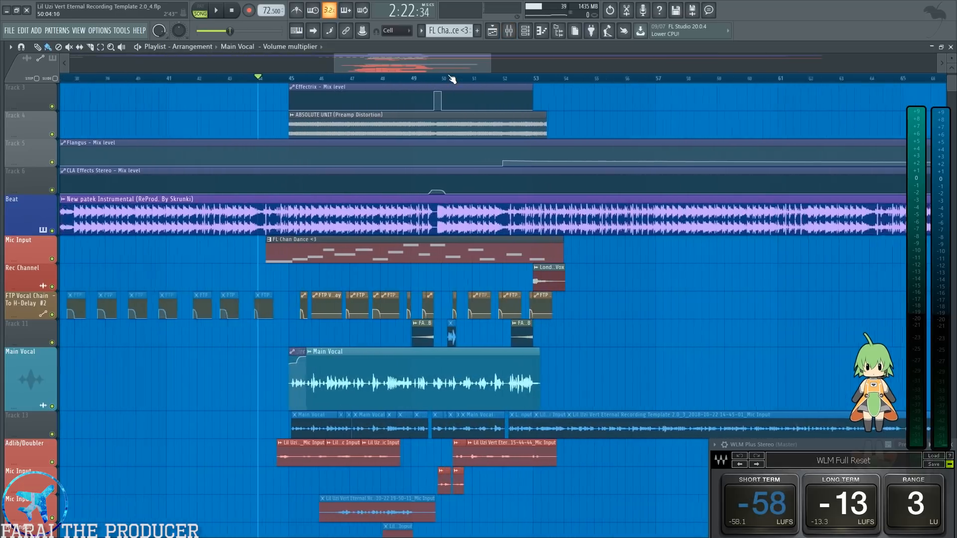
drag(450, 65, 448, 66)
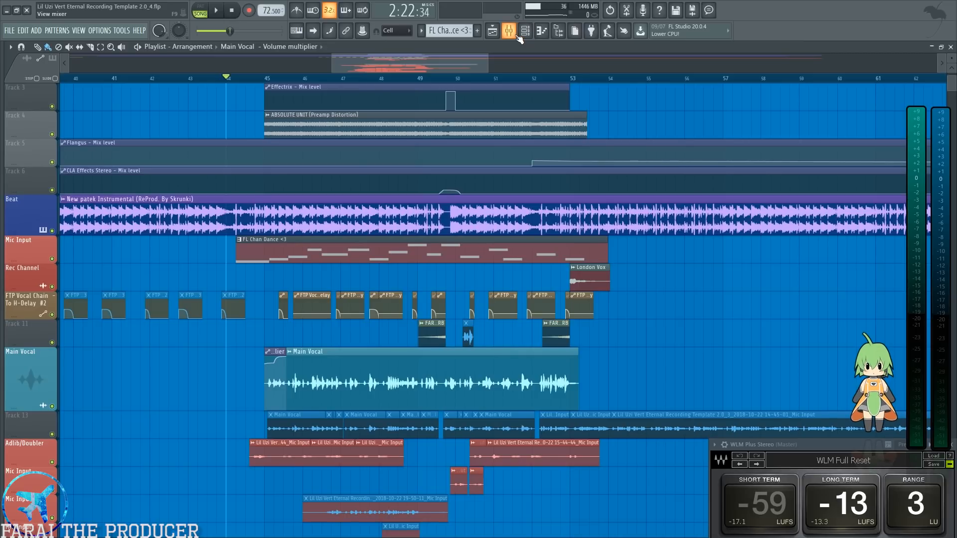
mouse_move(423, 65)
mouse_down()
mouse_move(412, 67)
mouse_move(423, 70)
mouse_up()
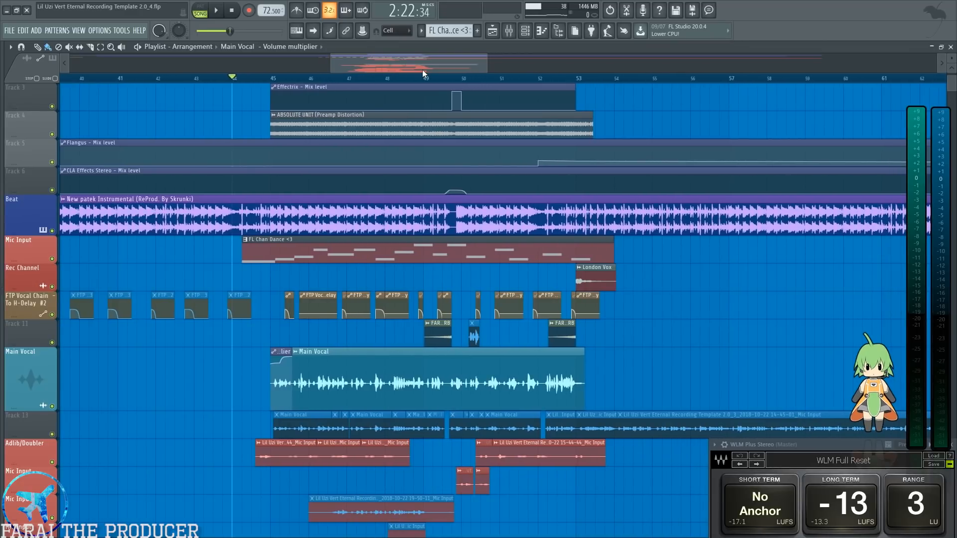
Try routing the Mic Input mixer track to ADLIB OR DOUBLER? and route it back to Main Vocal.
click(509, 32)
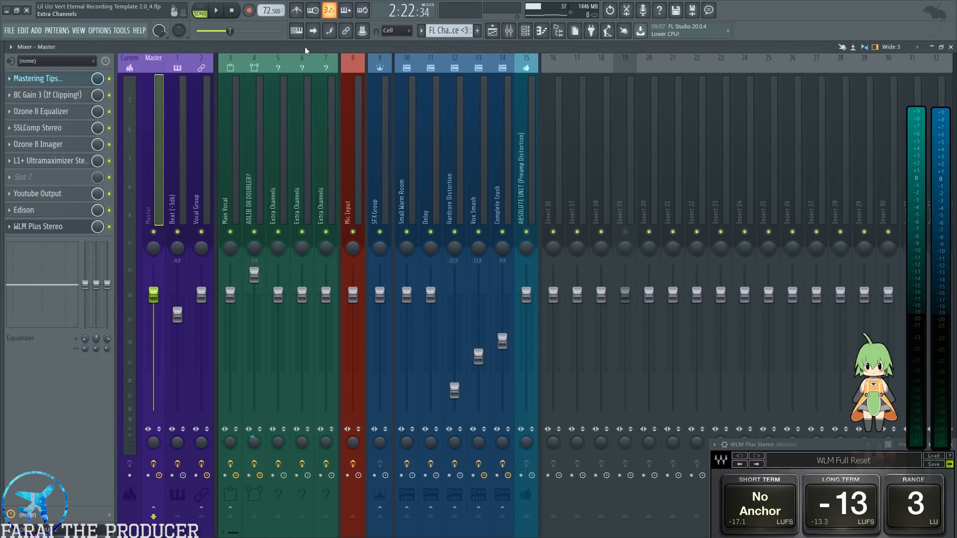
click(346, 132)
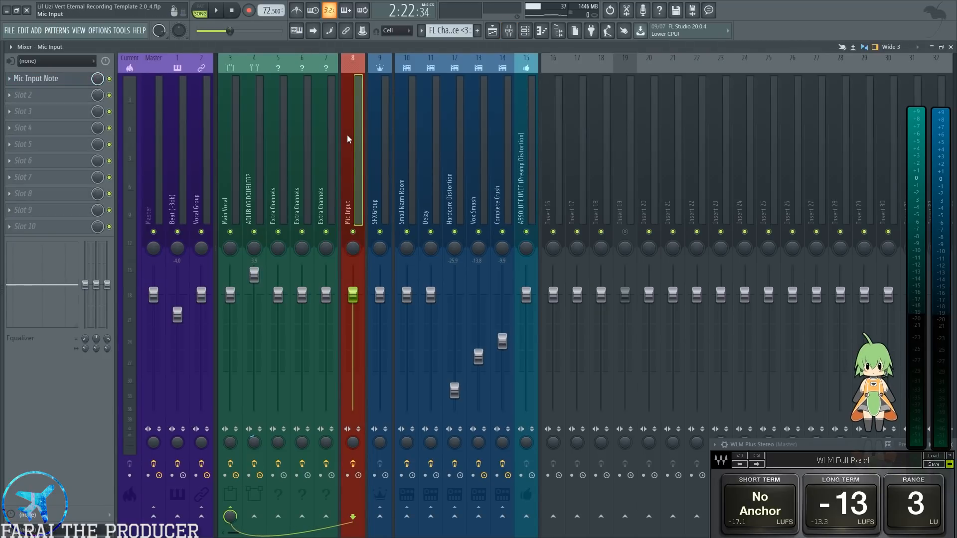
shift+click(253, 517)
click(238, 516)
Check the Main Vocal, Mic Input and Extra Channels mixer tracks, including the Mic Input Note and the routing.
click(230, 198)
click(351, 187)
click(50, 81)
click(50, 81)
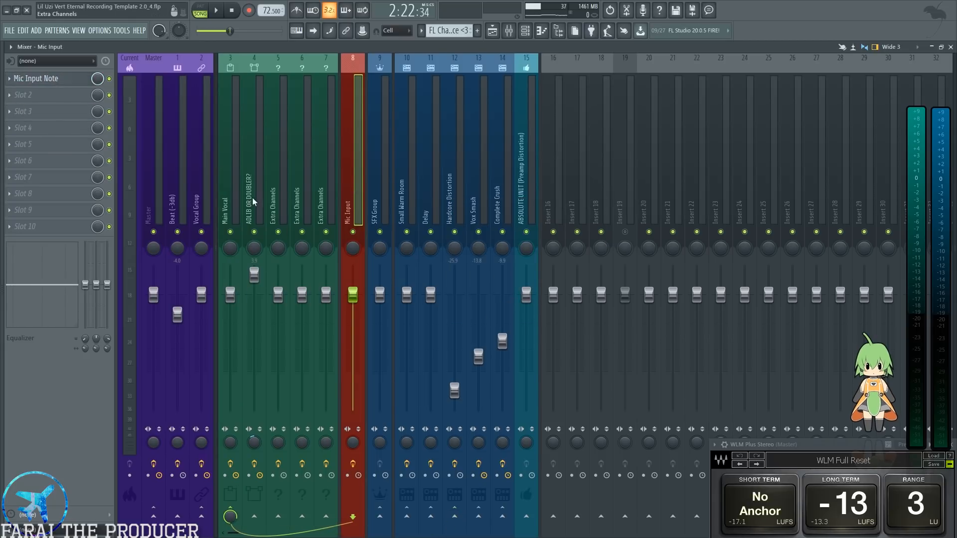
click(231, 194)
click(355, 185)
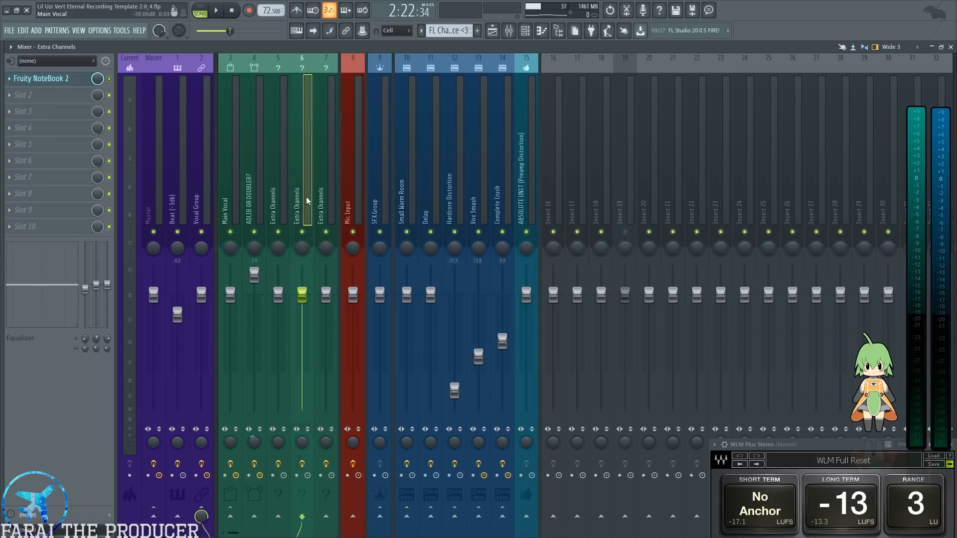
click(232, 191)
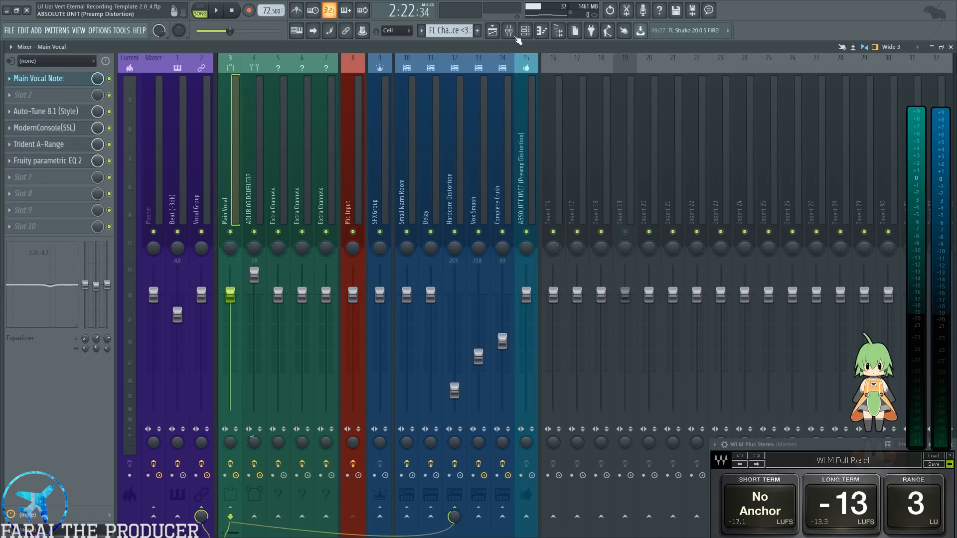
Look over the Main Vocal and Adlib/Doubler tracks in the playlist.
click(492, 31)
scroll(400, 245, down, 2)
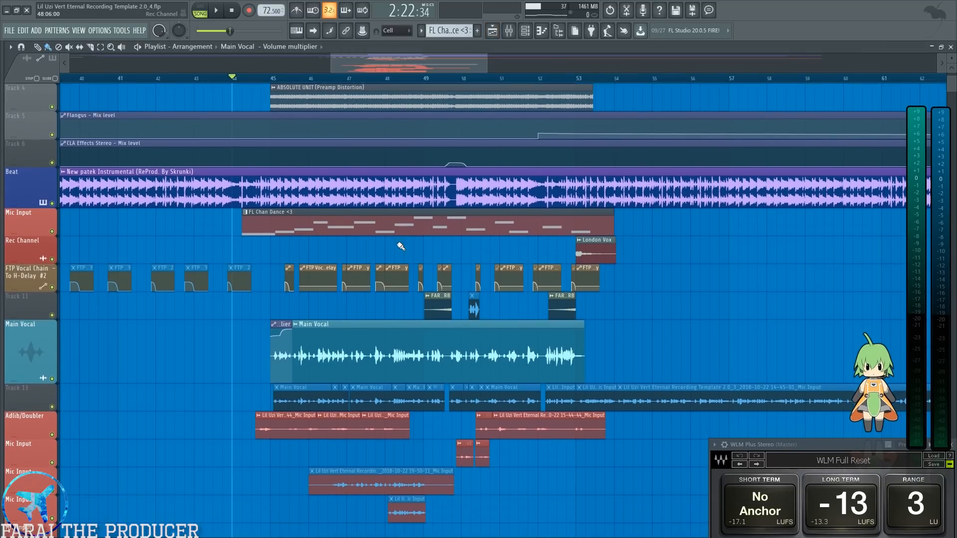
click(19, 343)
click(145, 354)
click(30, 351)
click(147, 370)
click(28, 422)
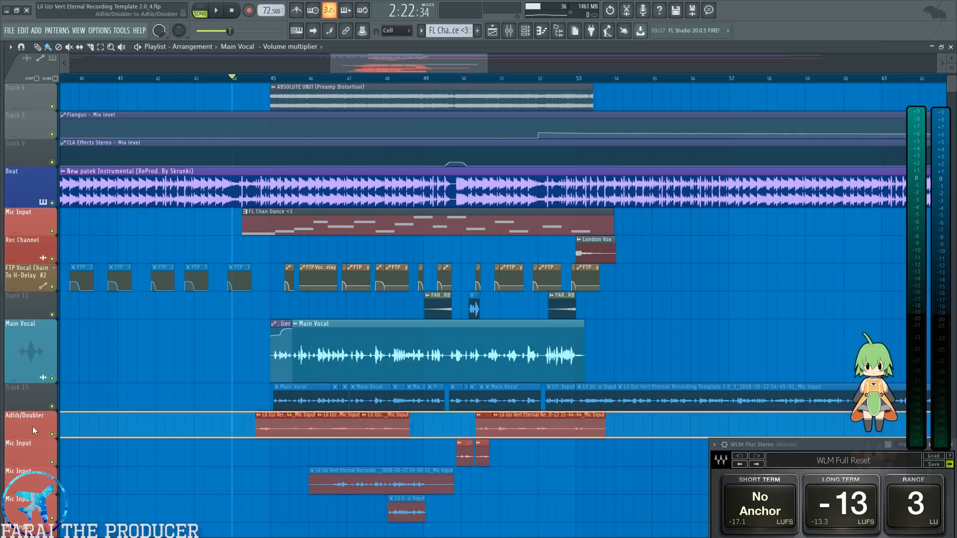
click(176, 417)
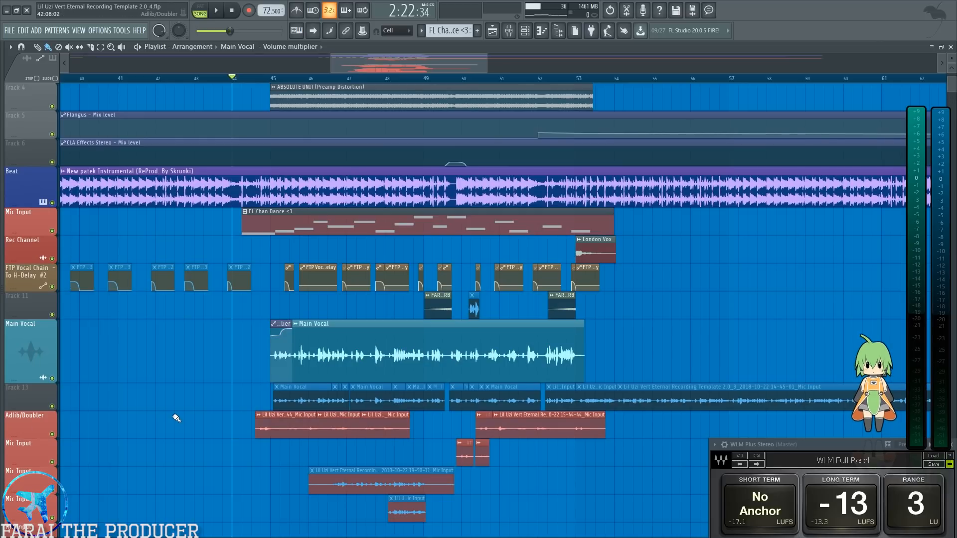
Open ModernConsole(SSL), Trident A-Range and Fruity parametric EQ 2 on the Main Vocal mixer track and arrange their windows without overlap.
click(514, 35)
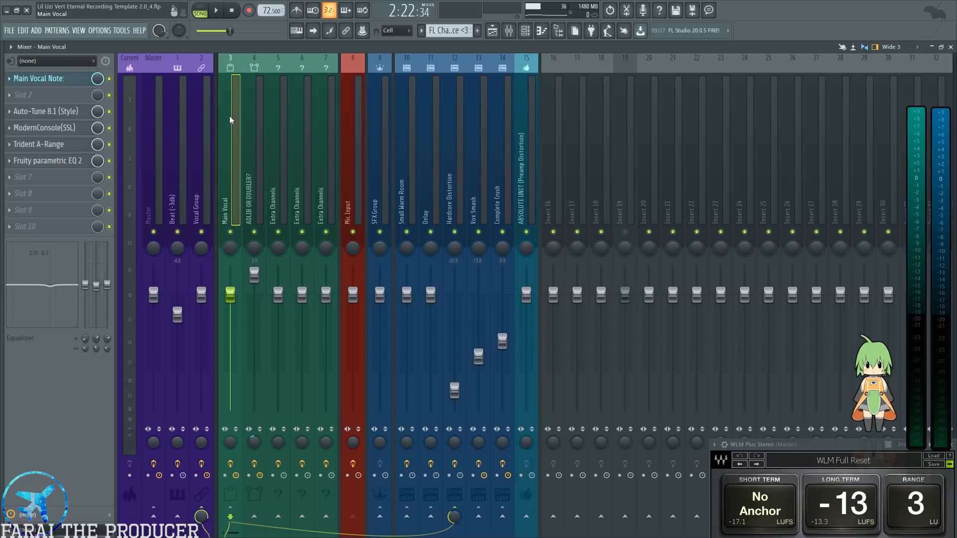
click(59, 127)
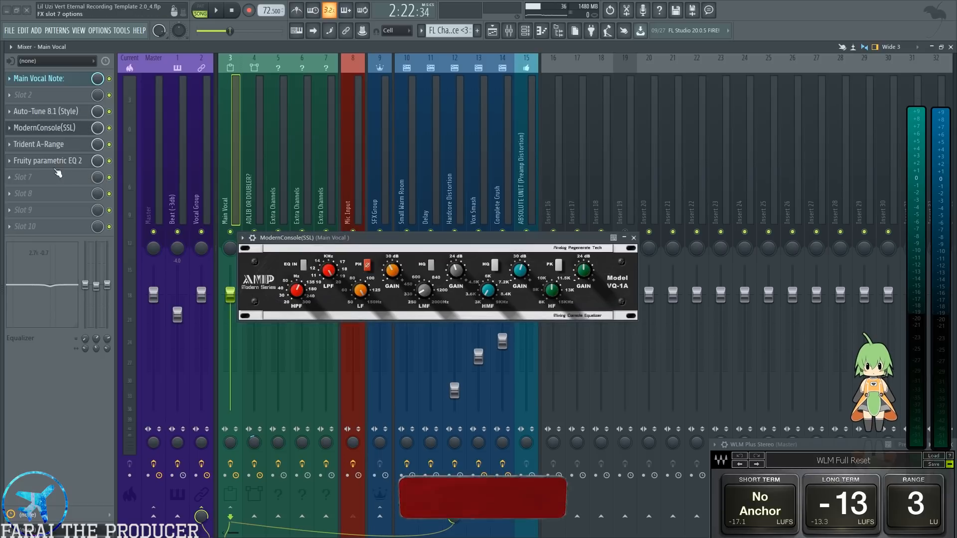
click(86, 146)
drag(382, 201, 384, 337)
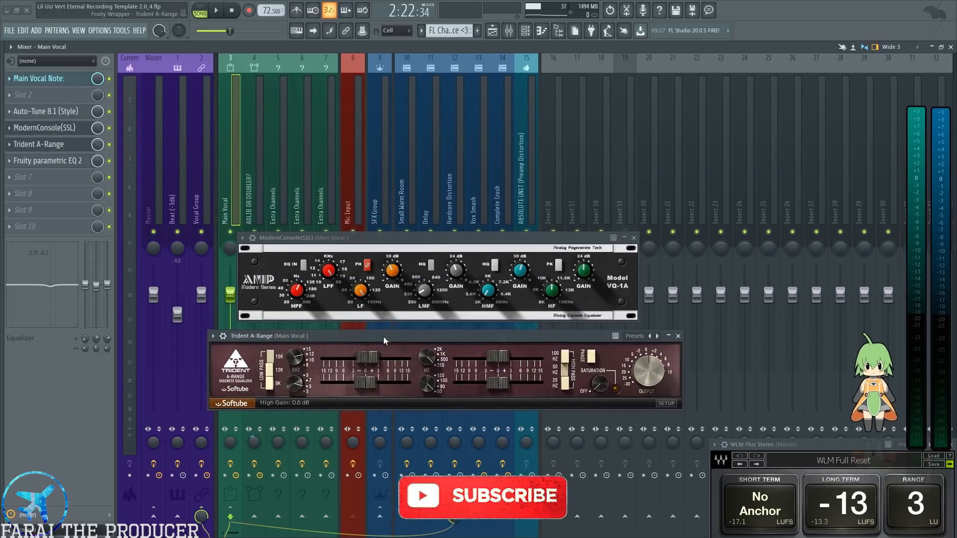
click(43, 166)
drag(347, 301, 448, 59)
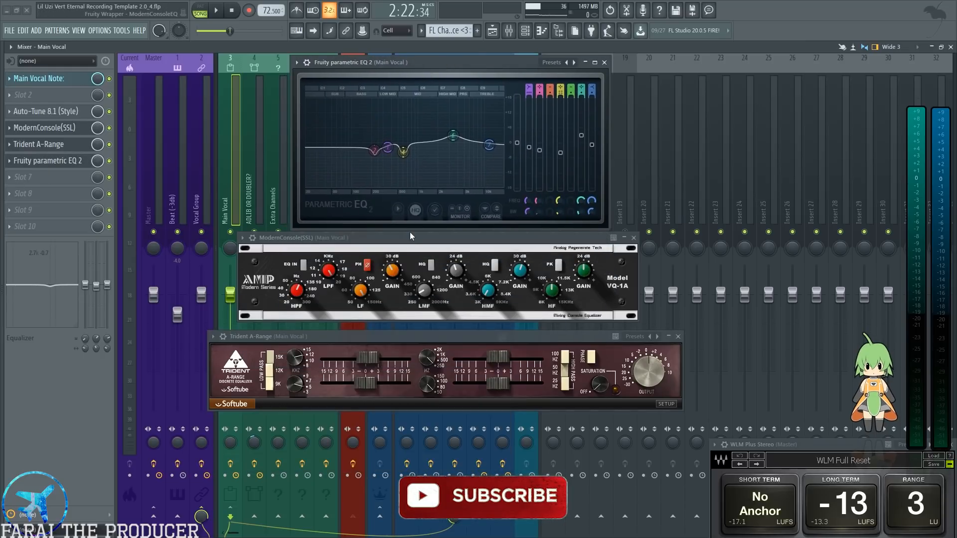
Examine the settings of the three Main Vocal equalizers side by side, nudging their windows slightly apart.
drag(410, 236, 410, 243)
drag(419, 63, 416, 70)
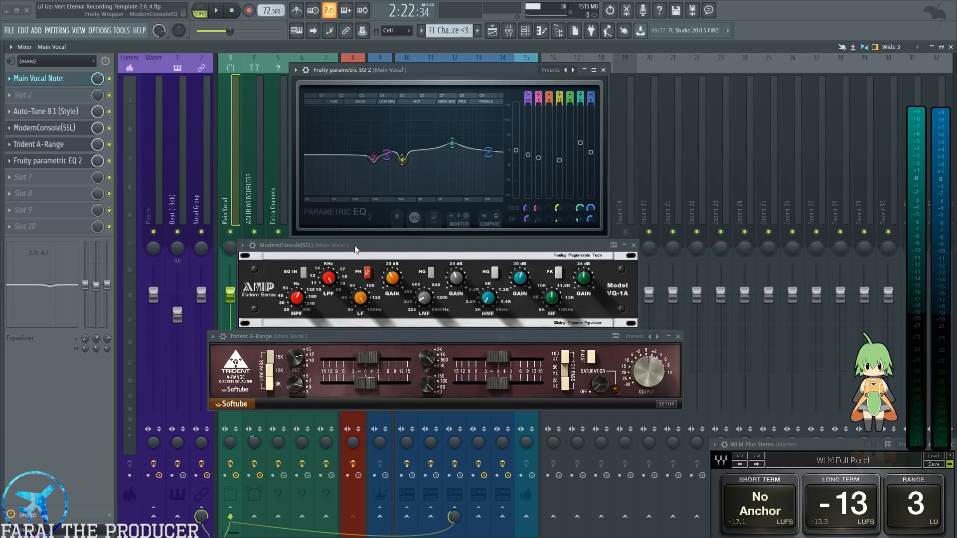
drag(355, 249, 363, 249)
click(367, 333)
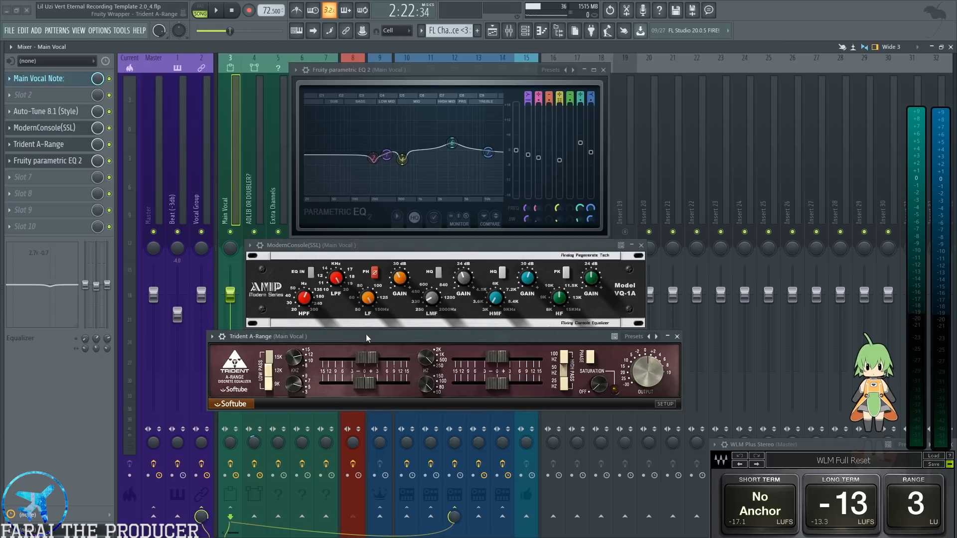
drag(366, 334, 365, 336)
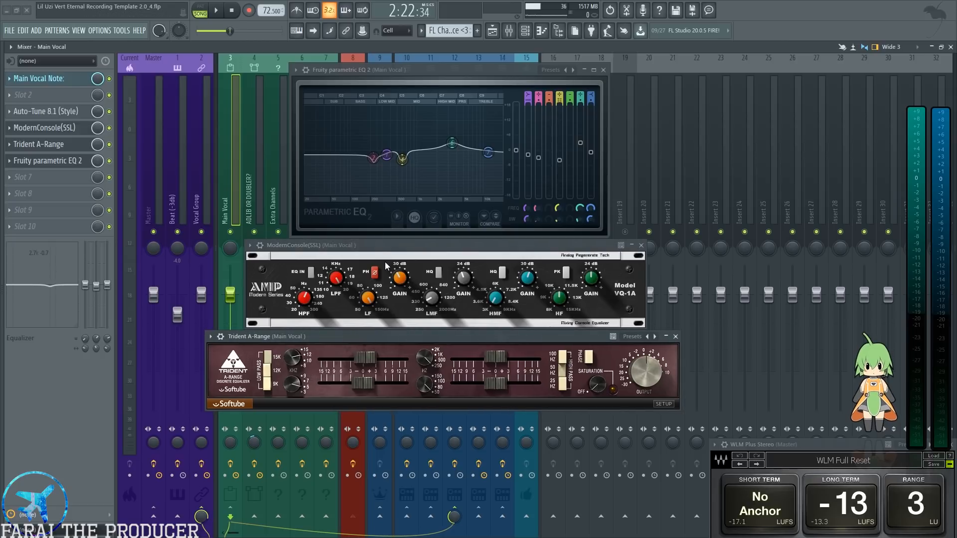
click(335, 337)
drag(369, 248, 372, 249)
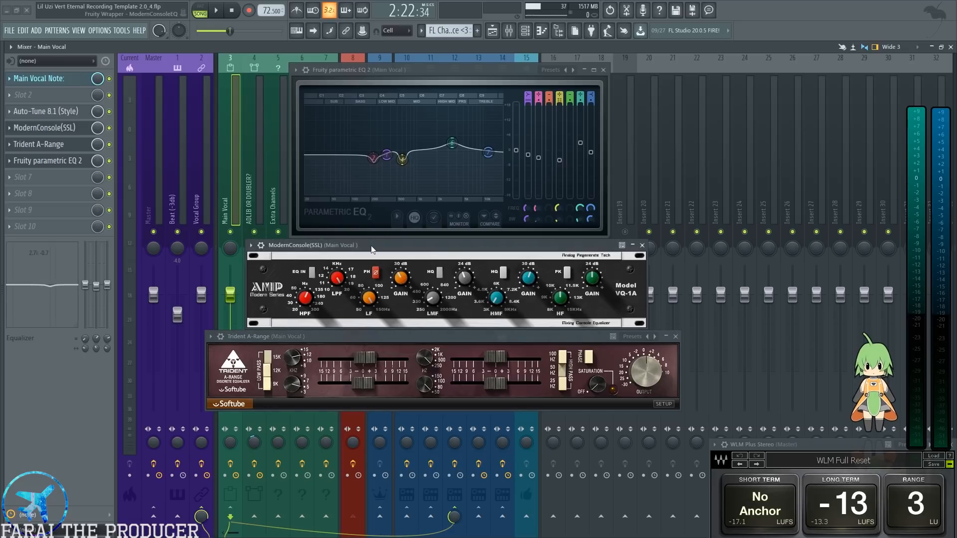
drag(372, 249, 372, 249)
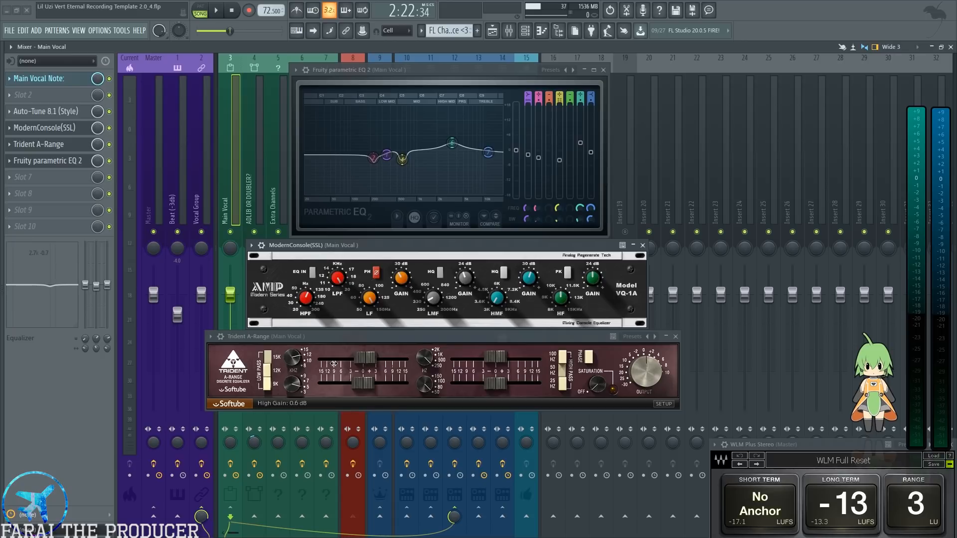
Close the three equalizer windows, select bars 45 to 48 in the playlist and start playback.
click(675, 337)
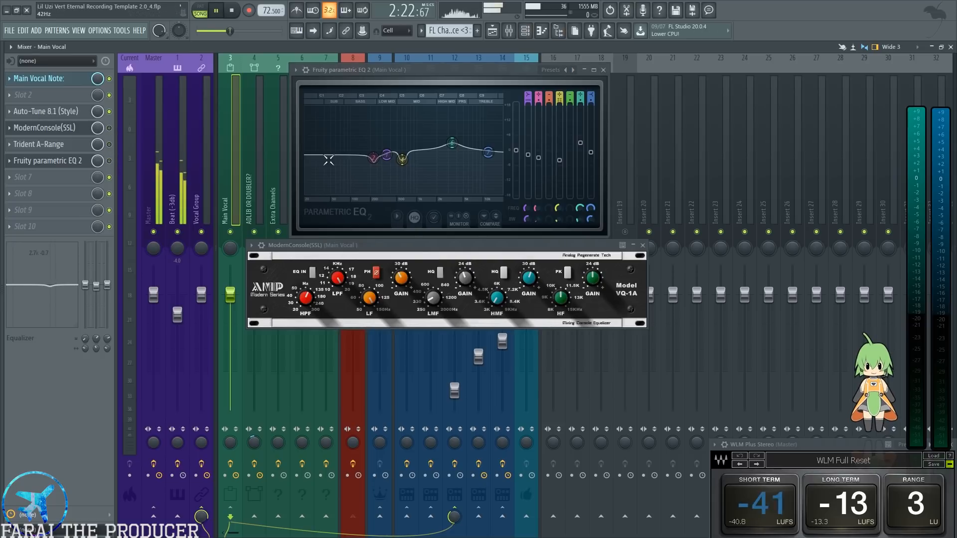
key(F5)
drag(342, 75, 371, 79)
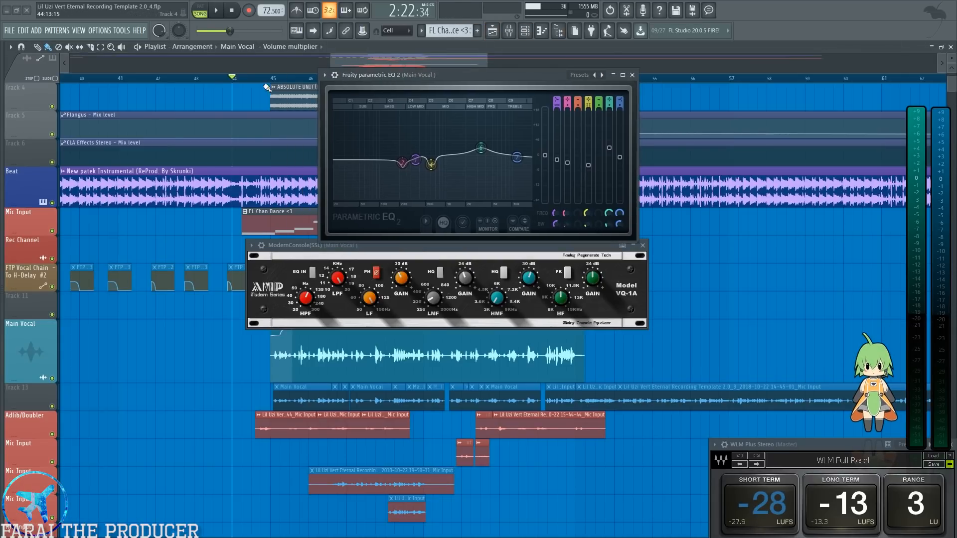
click(642, 245)
click(632, 74)
click(273, 78)
key(space)
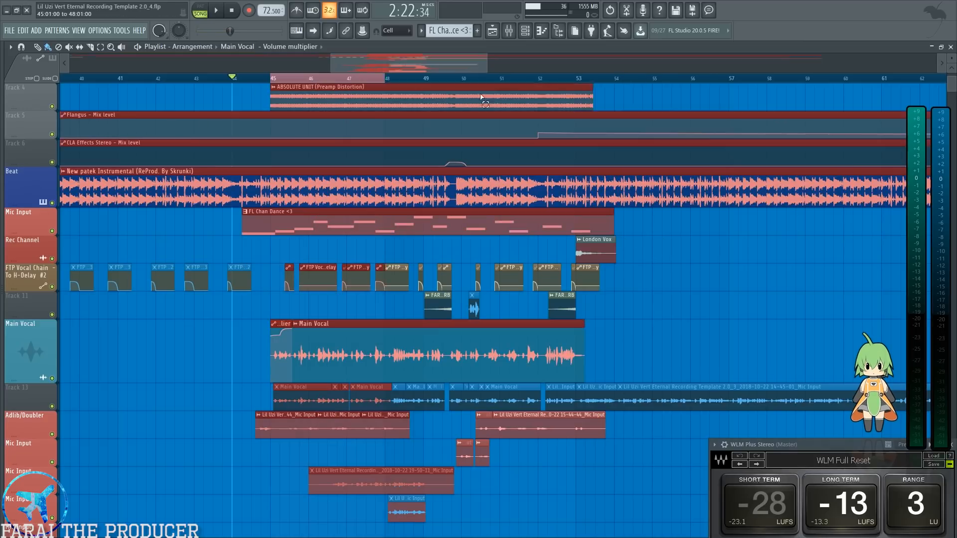
Enable Fruity parametric EQ 2, Trident A-Range and ModernConsole(SSL) on the Main Vocal mixer track during playback.
key(F9)
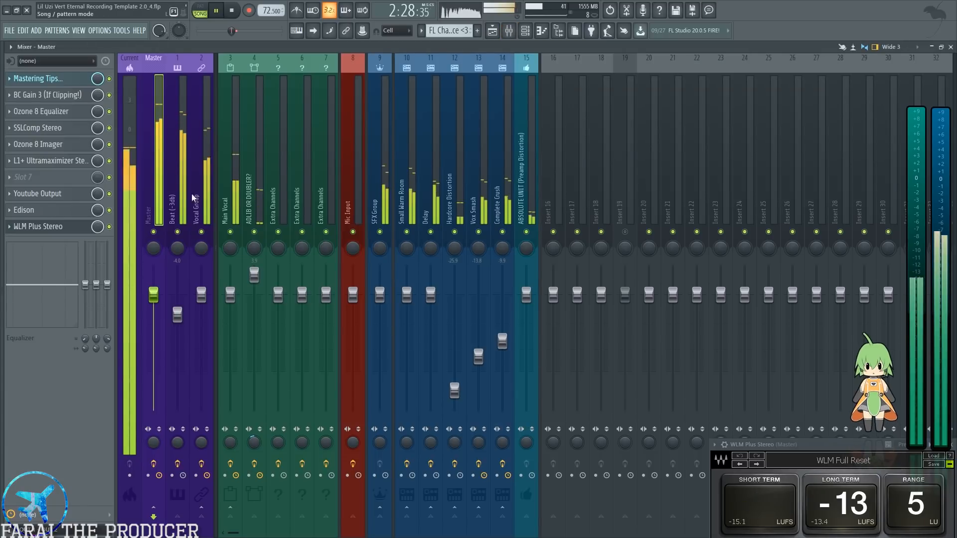
click(230, 65)
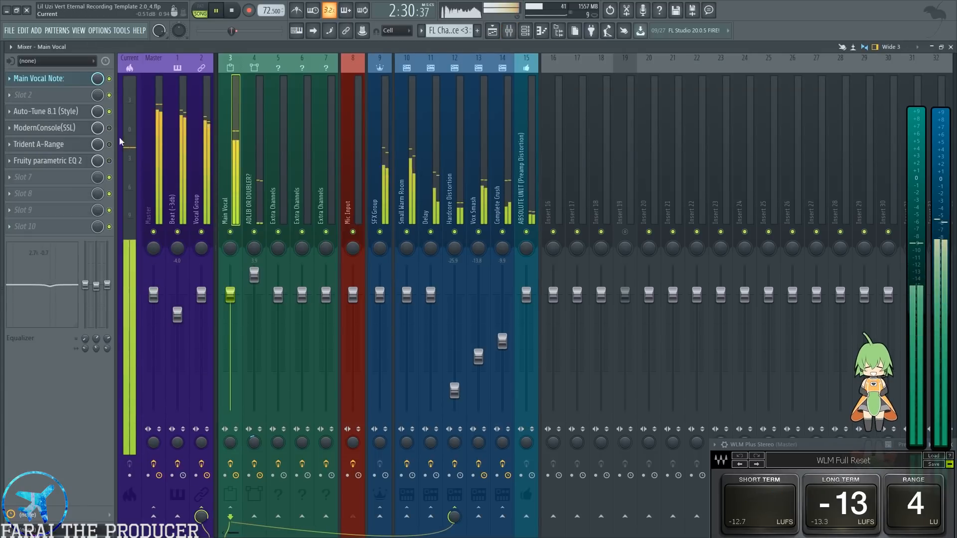
click(109, 161)
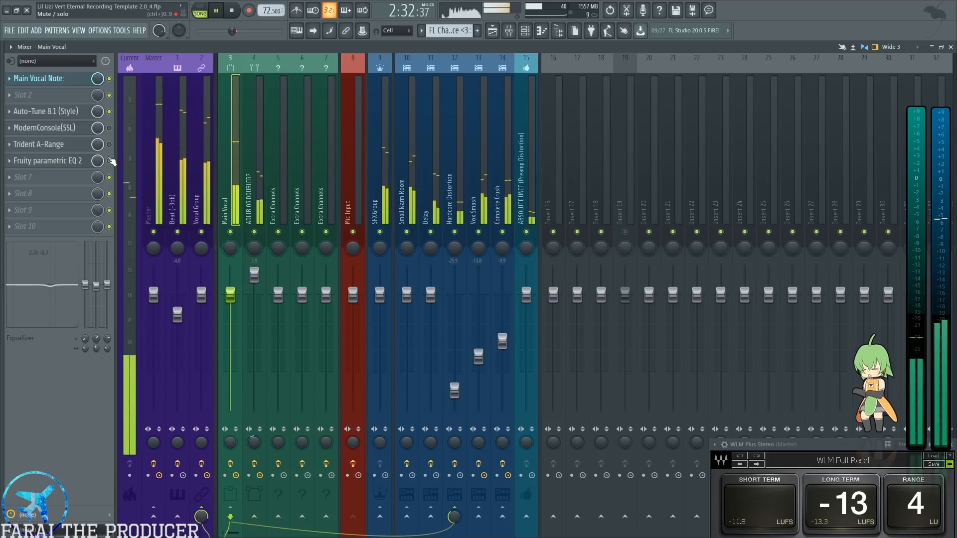
click(109, 144)
click(109, 128)
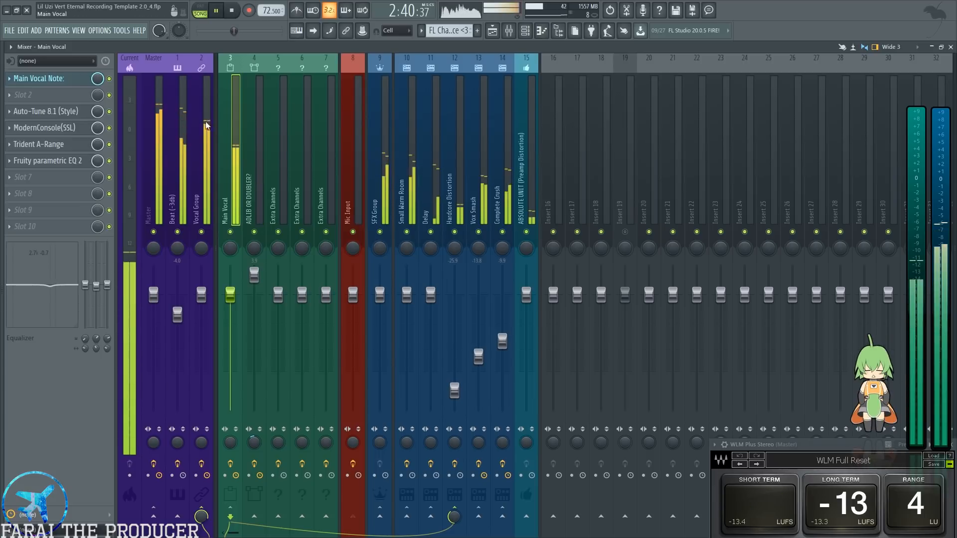
Compare the Main Vocal sound with its three equalizers bypassed and re-enabled, then stop playback.
click(109, 161)
click(109, 145)
click(109, 128)
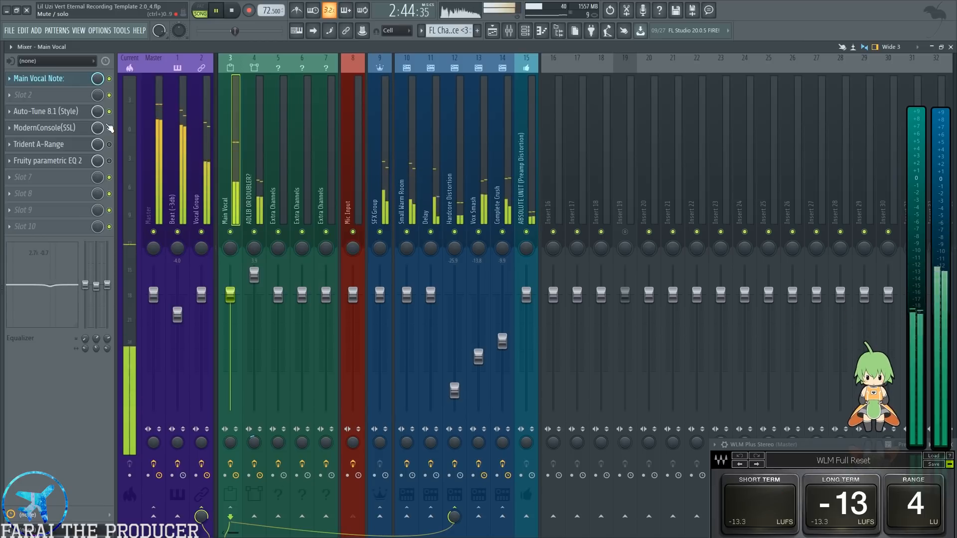
click(109, 128)
click(109, 144)
click(109, 161)
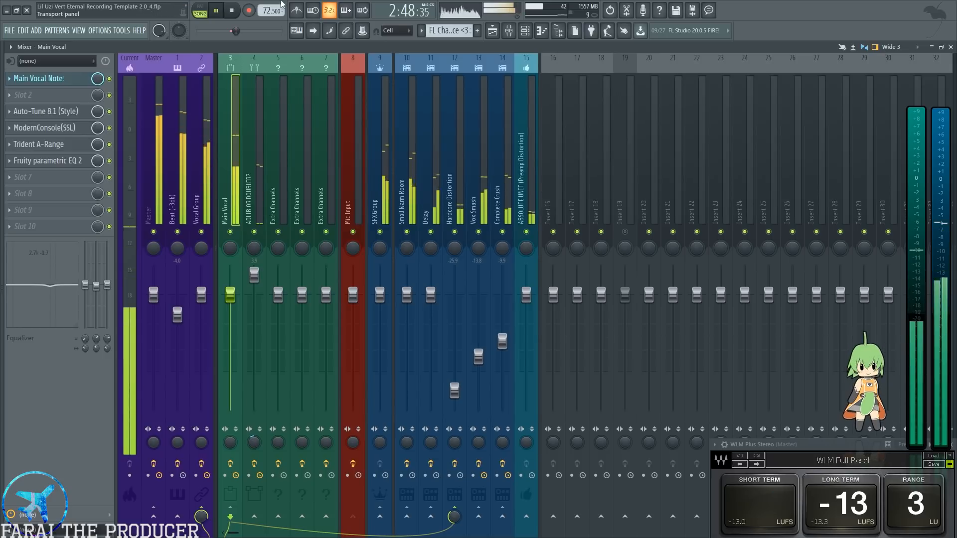
key(space)
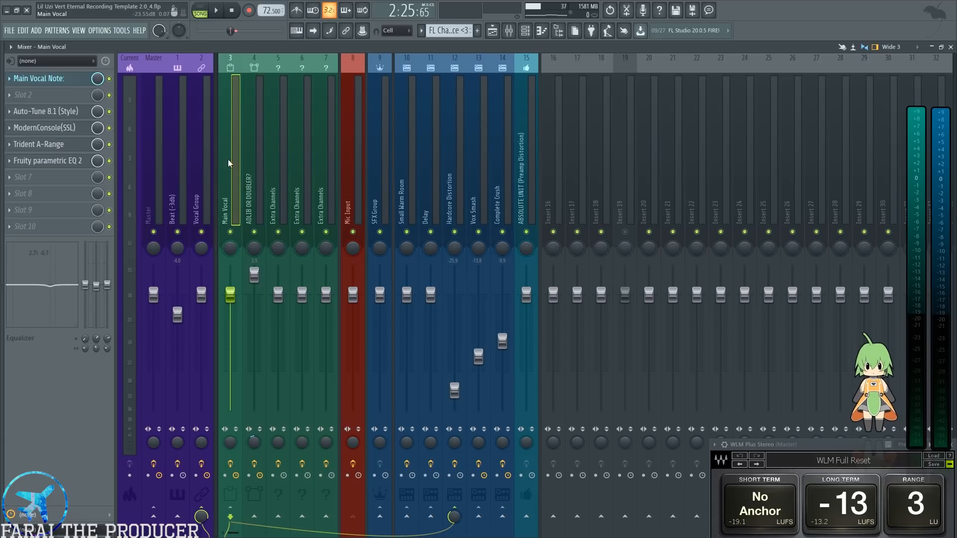
Inspect Fruity parametric EQ 2 and Classic Flanger on the ADLIB OR DOUBLER? track, then close both windows.
click(257, 163)
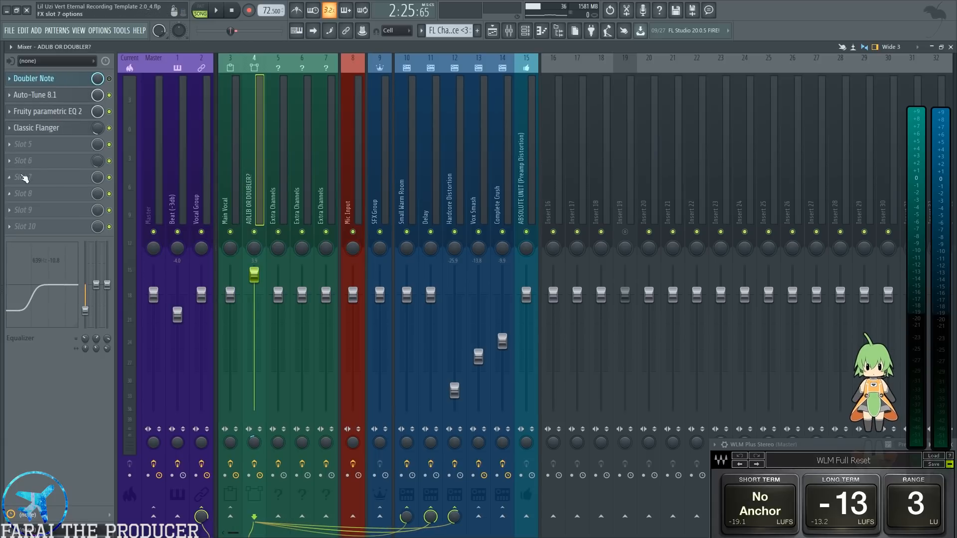
click(47, 111)
click(55, 128)
drag(442, 199, 388, 319)
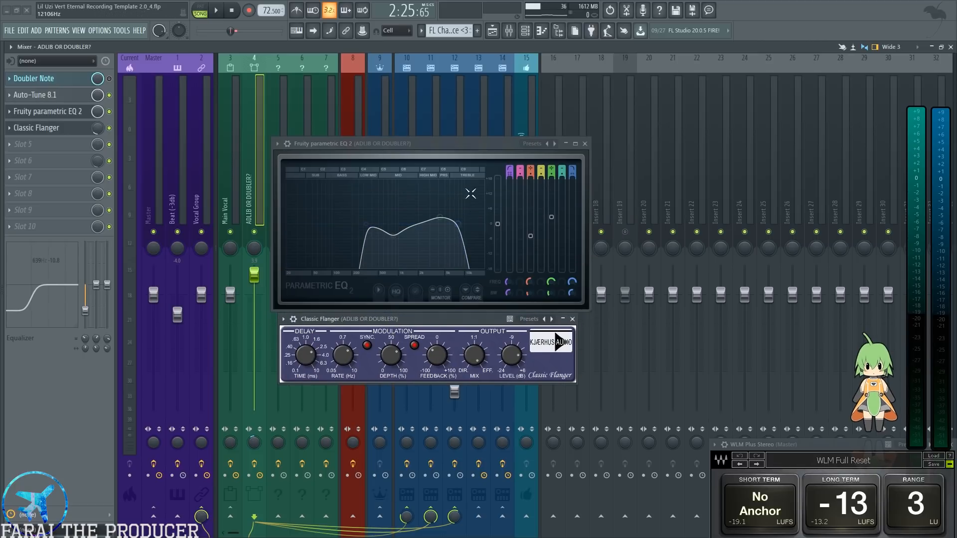
click(584, 143)
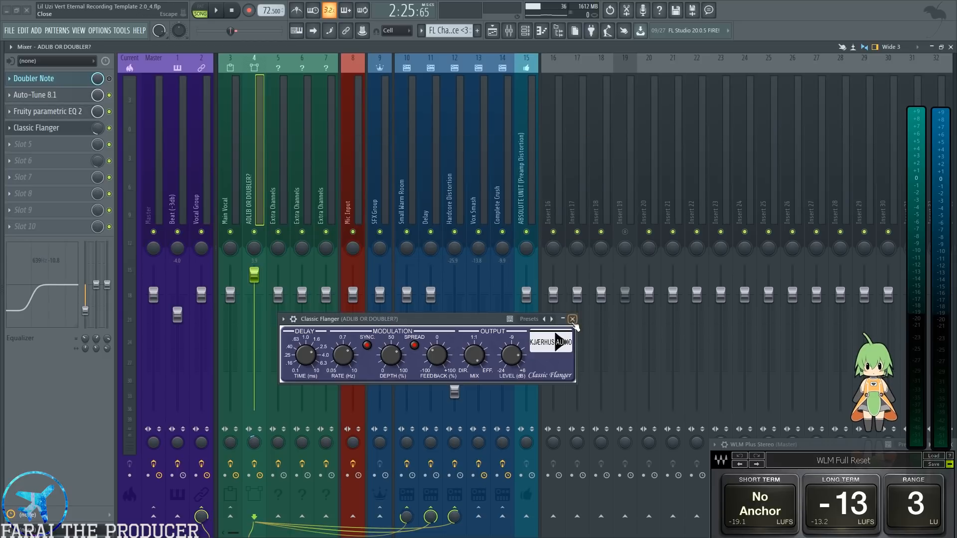
click(572, 319)
Play the song with the Vocal Group effects bypassed and mute the Beat mixer track.
click(232, 187)
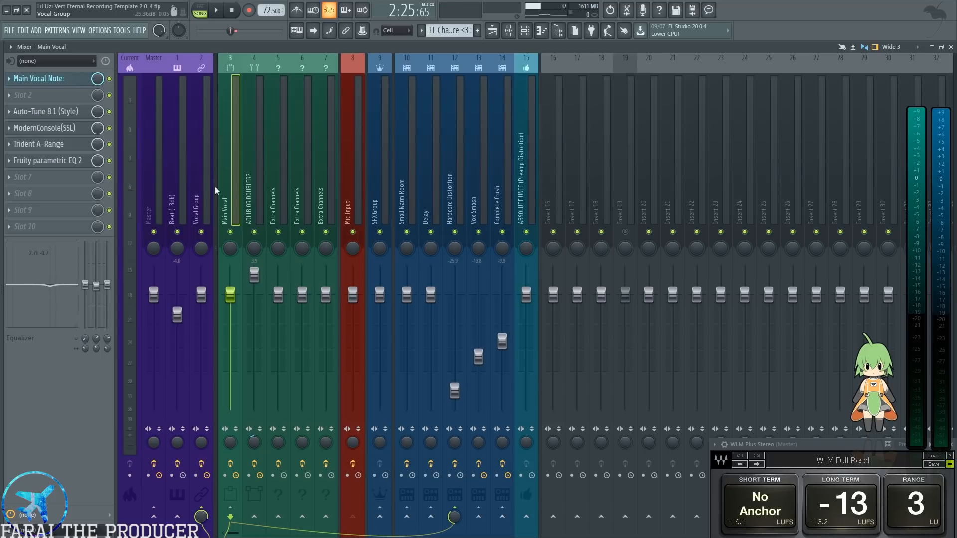
click(199, 167)
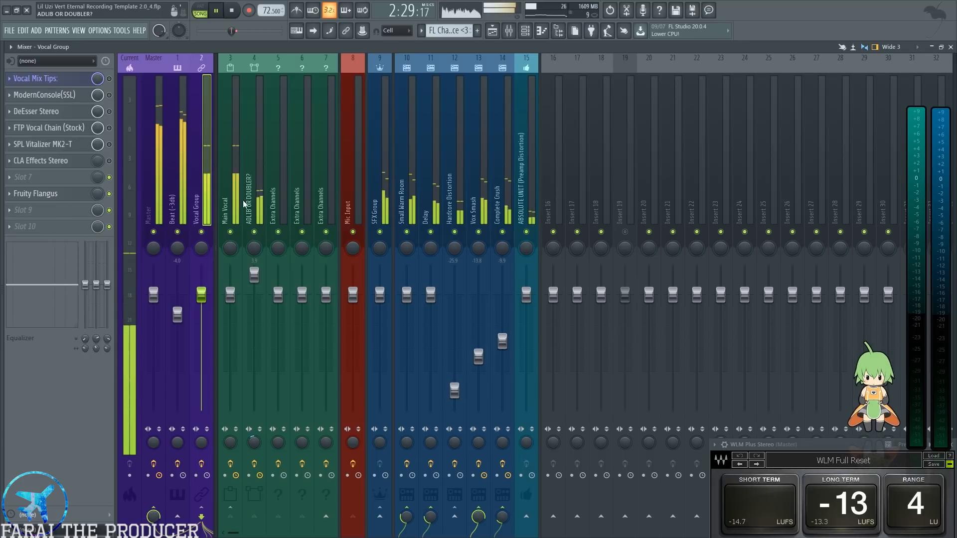
click(178, 231)
Bypass the three Main Vocal equalizers, mute the SFX Group track, and switch ModernConsole(SSL) on Main Vocal back on.
click(231, 164)
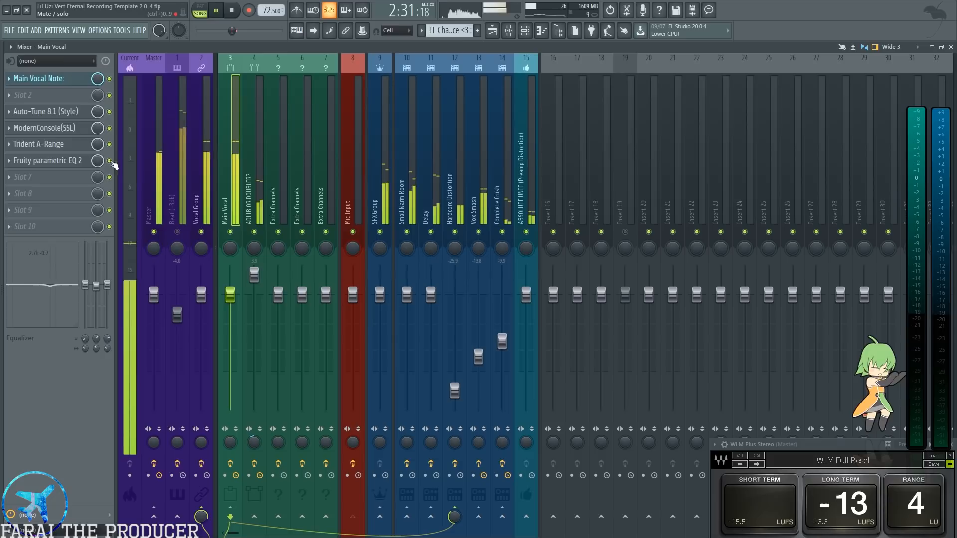
click(110, 128)
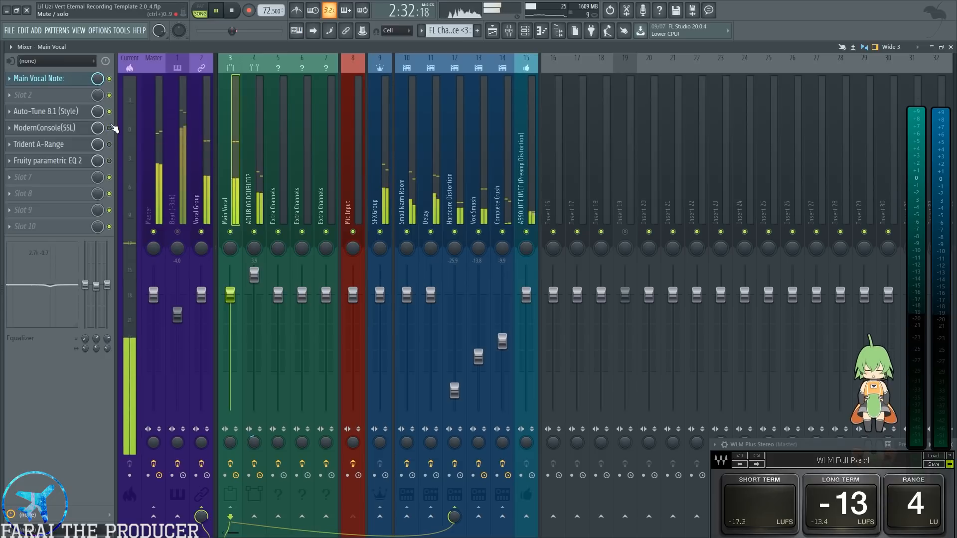
click(379, 233)
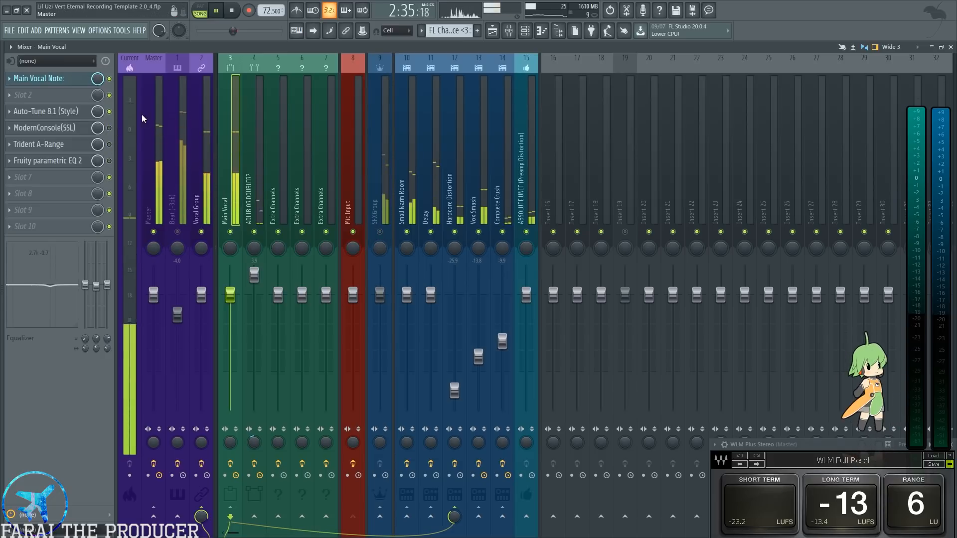
click(109, 128)
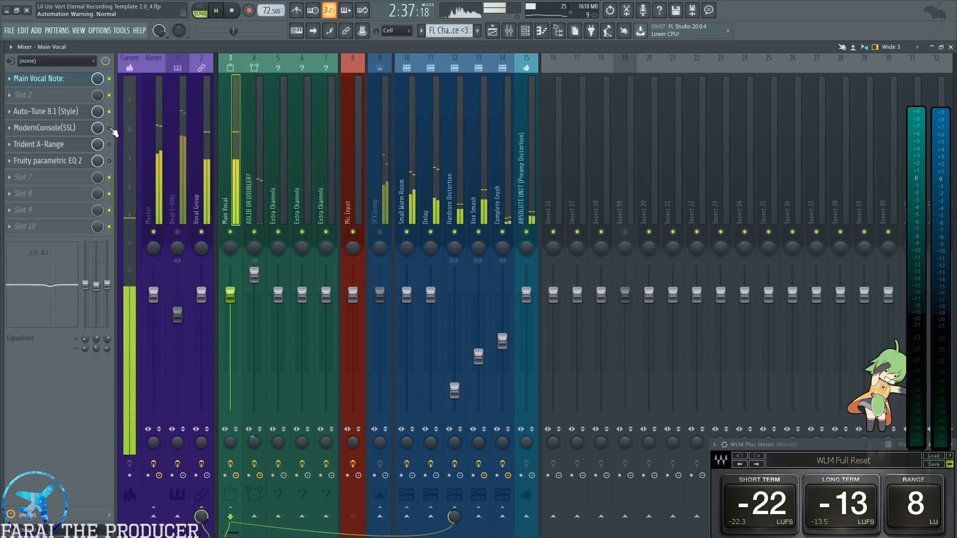
Re-enable the Vocal Group effects from DeEsser Stereo through CLA Effects Stereo, stop playback and unmute the Beat track.
click(197, 176)
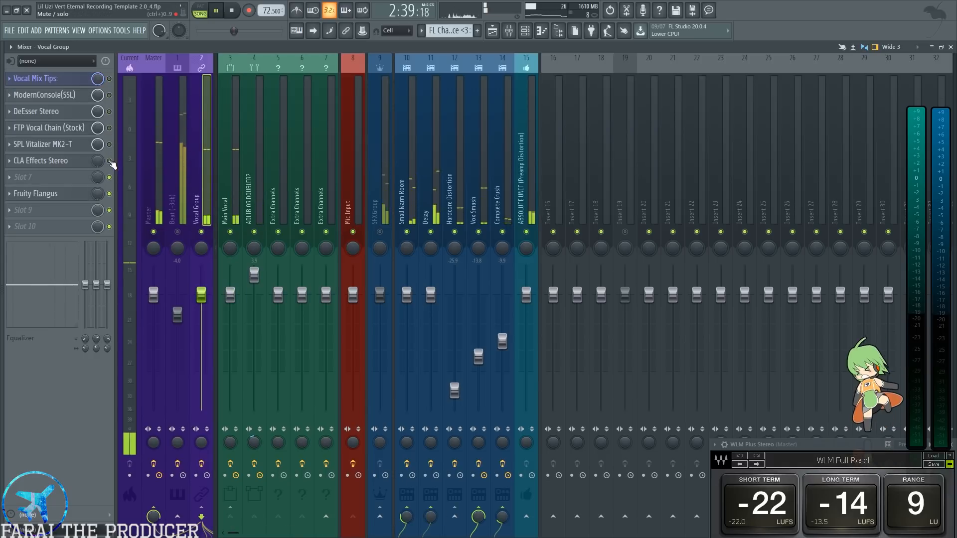
click(110, 128)
click(109, 112)
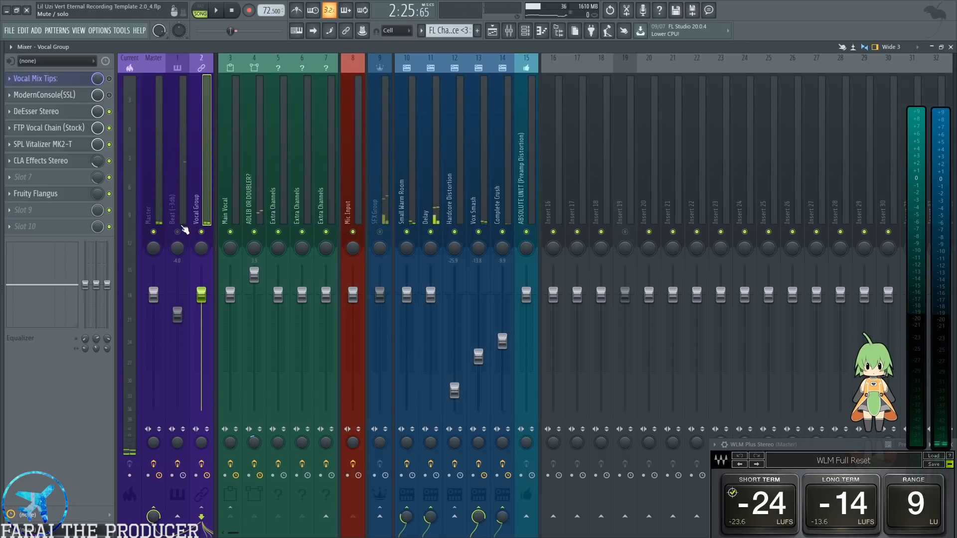
click(177, 232)
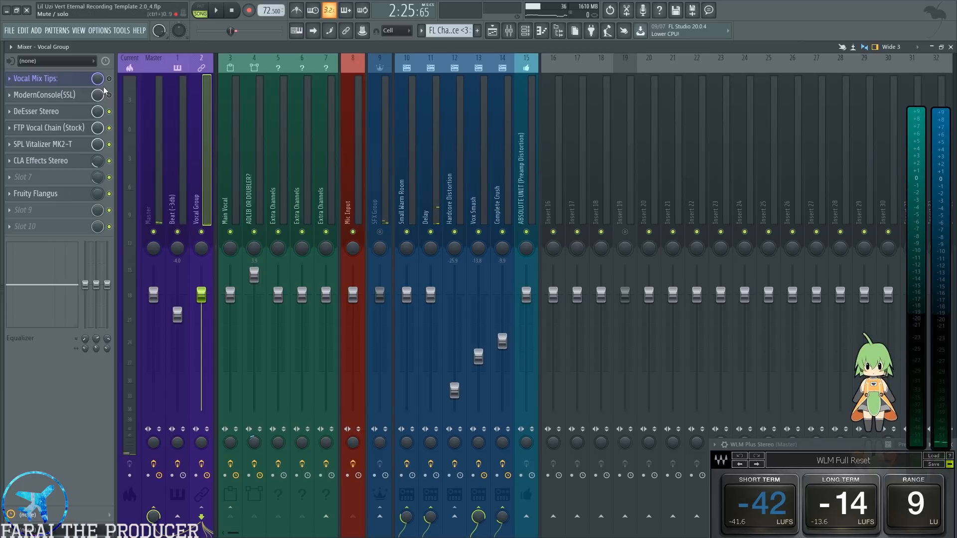
Inspect ModernConsole(SSL) on the Vocal Group, close it, and open DeEsser Stereo to view its settings.
click(86, 99)
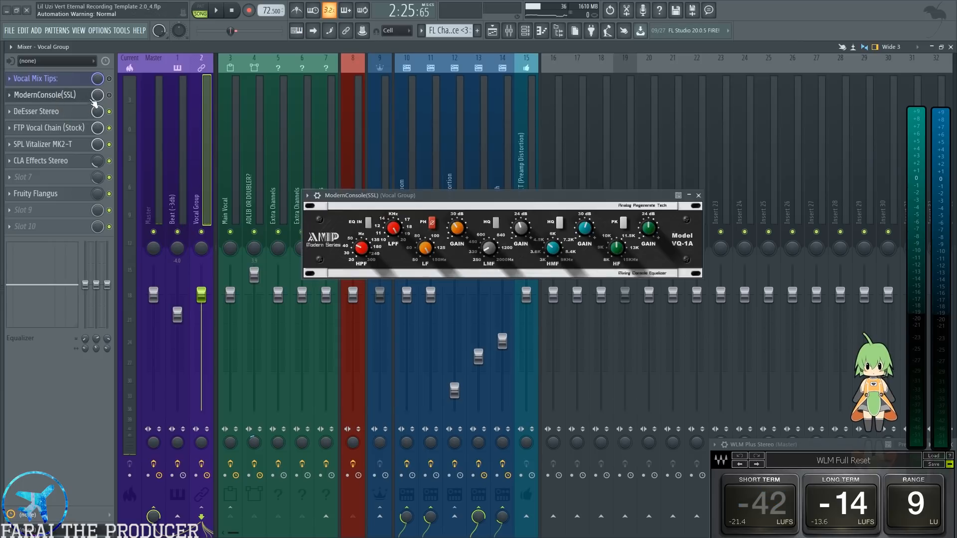
drag(479, 194, 454, 198)
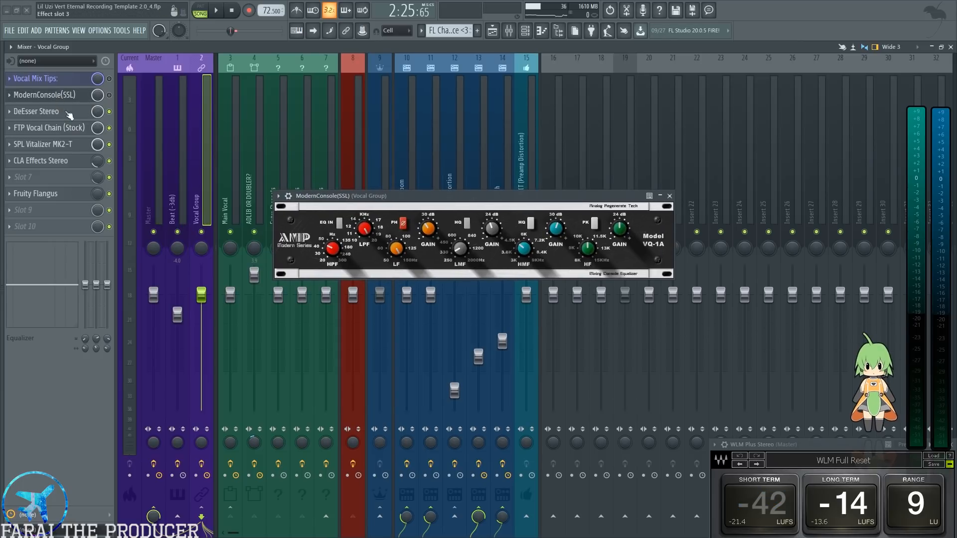
click(62, 95)
click(71, 117)
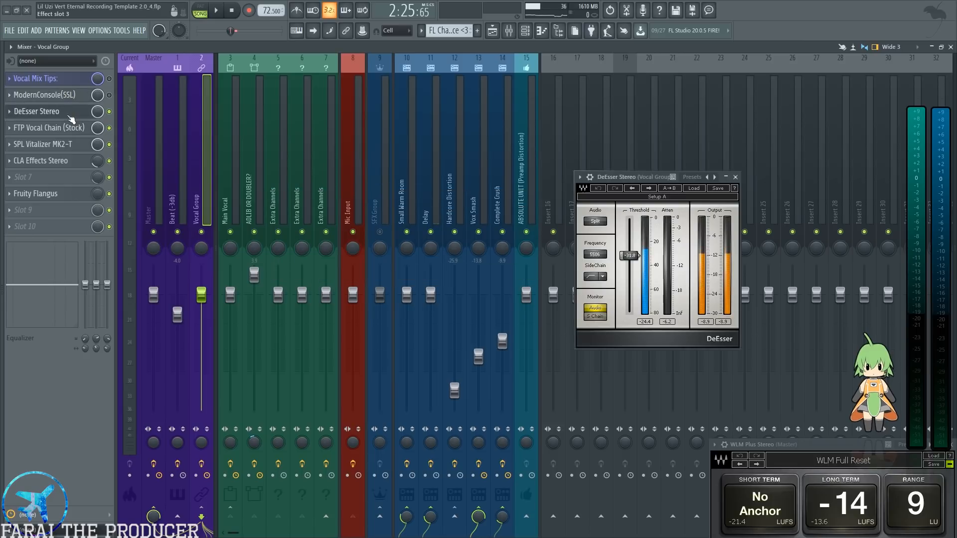
drag(643, 175, 441, 177)
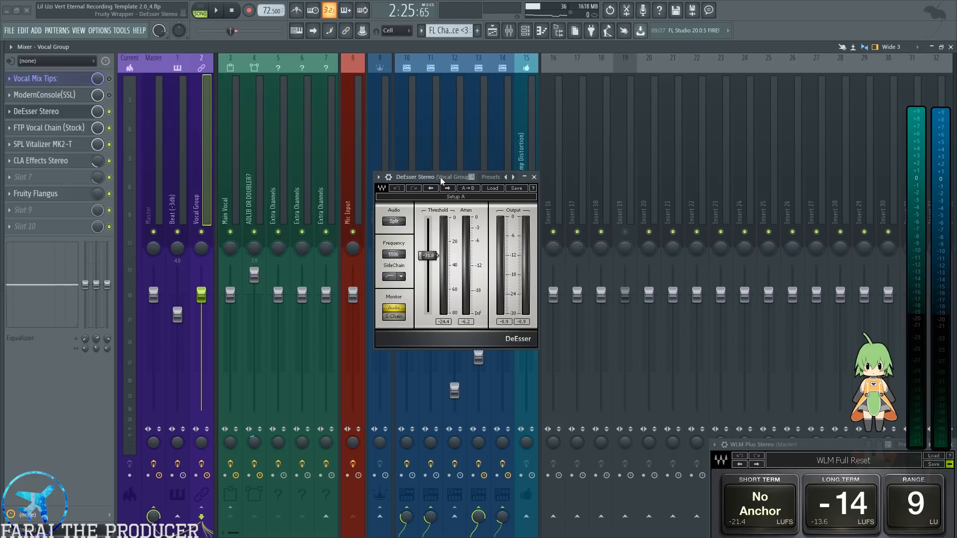
Show the playlist and play the song while watching the Vocal Group DeEsser Stereo meters, with the arrangement zoomed in.
drag(440, 180, 410, 191)
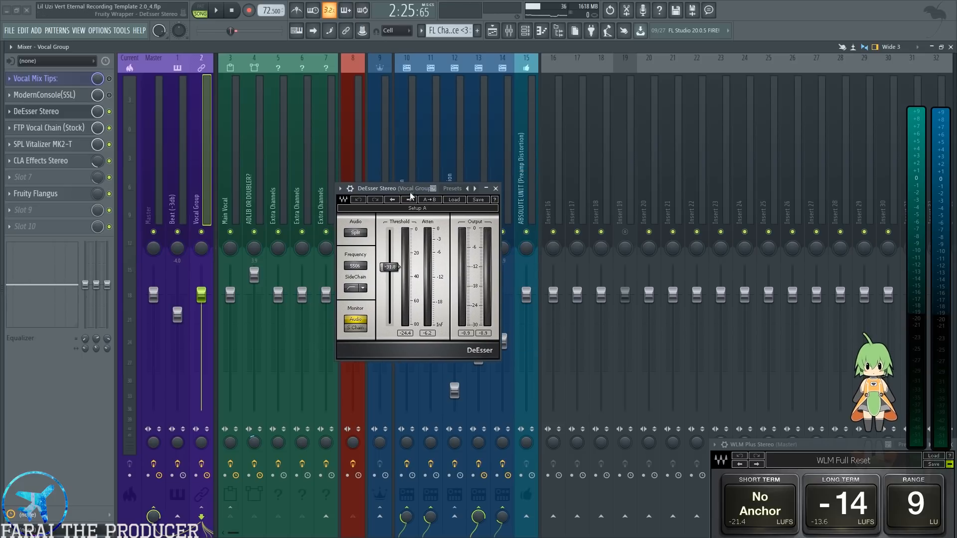
click(492, 31)
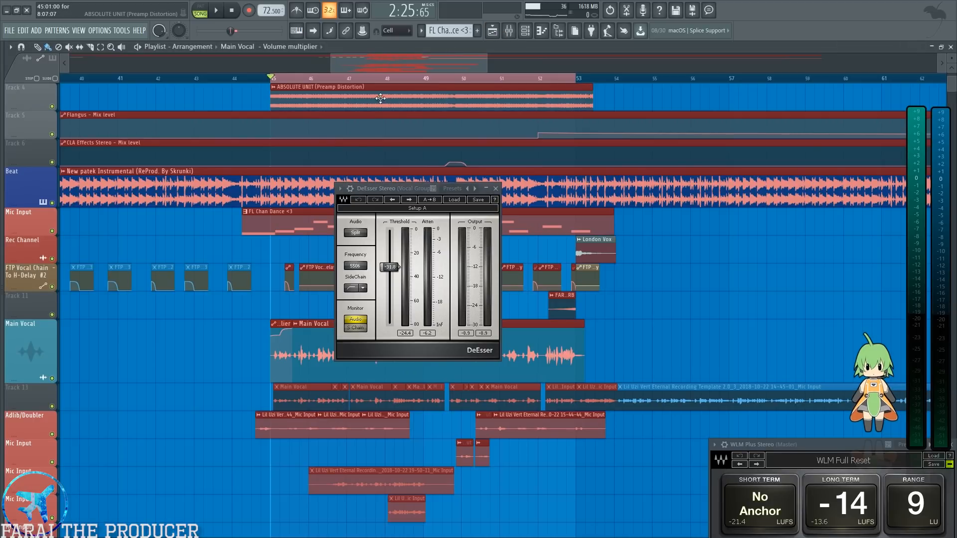
drag(353, 66, 363, 68)
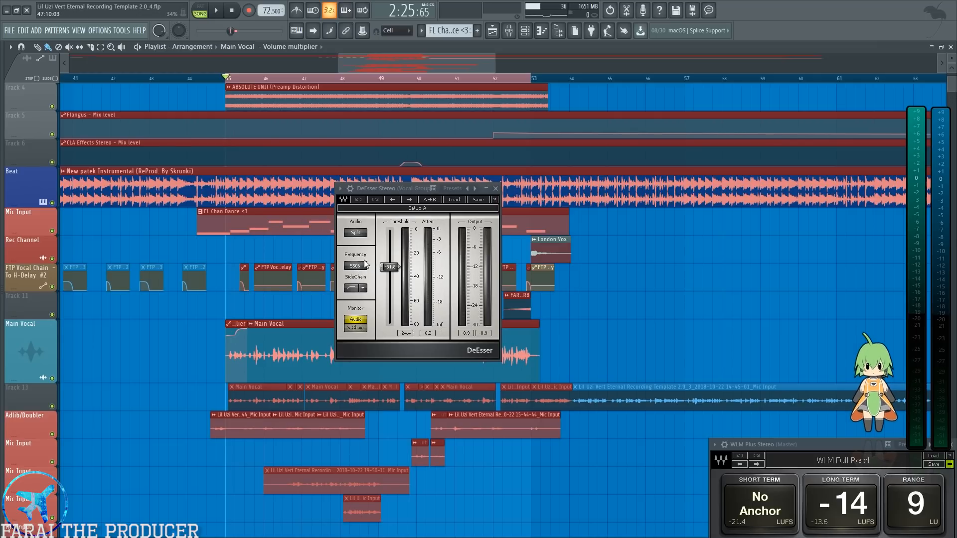
drag(403, 188, 424, 190)
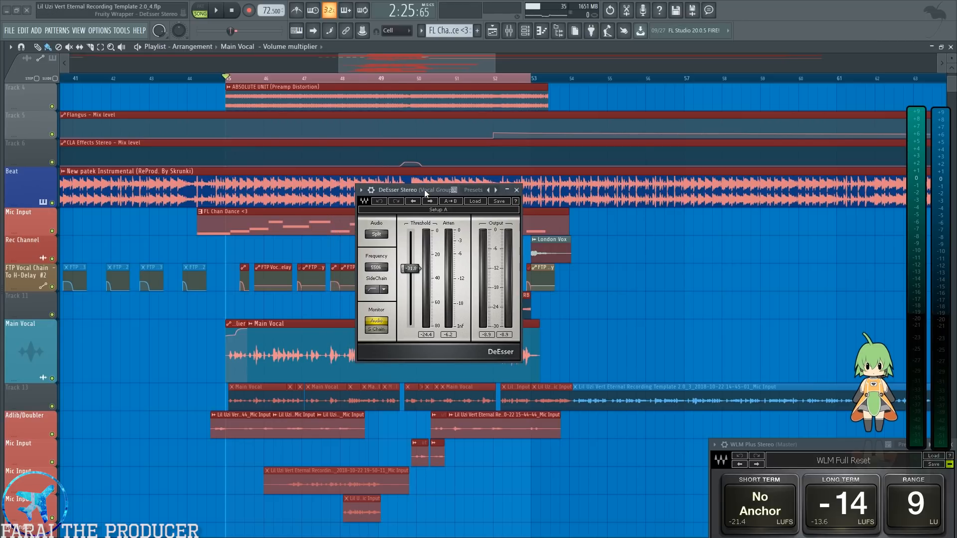
key(space)
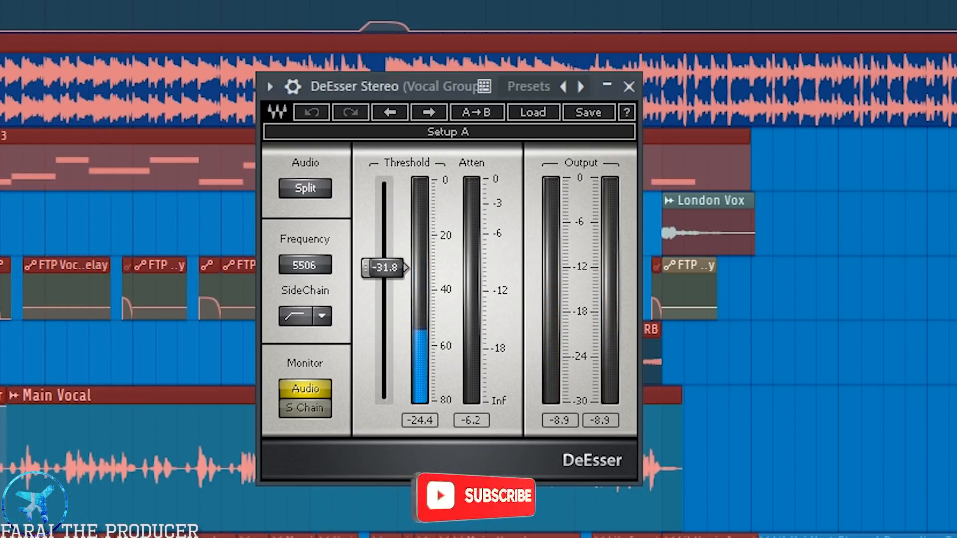
scroll(67, 299, up, 6)
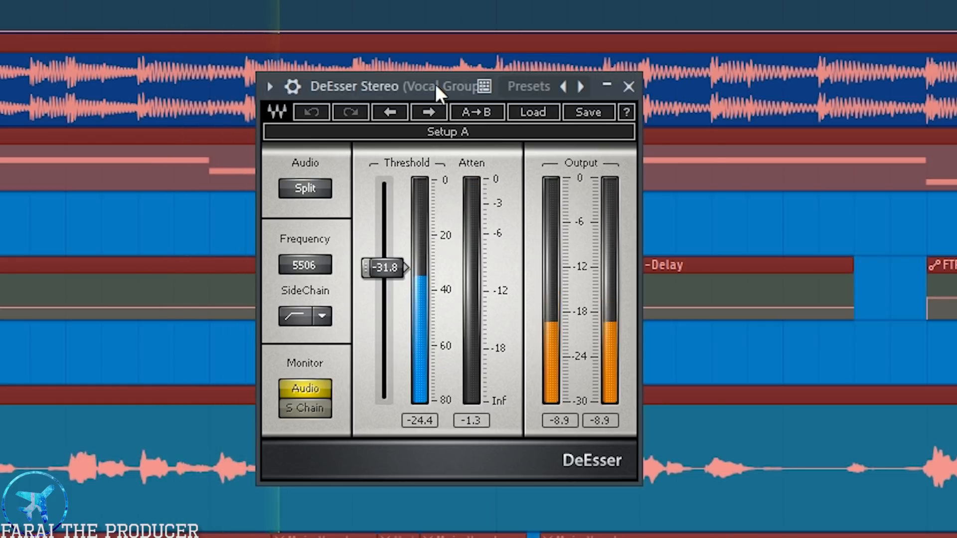
drag(435, 87, 510, 94)
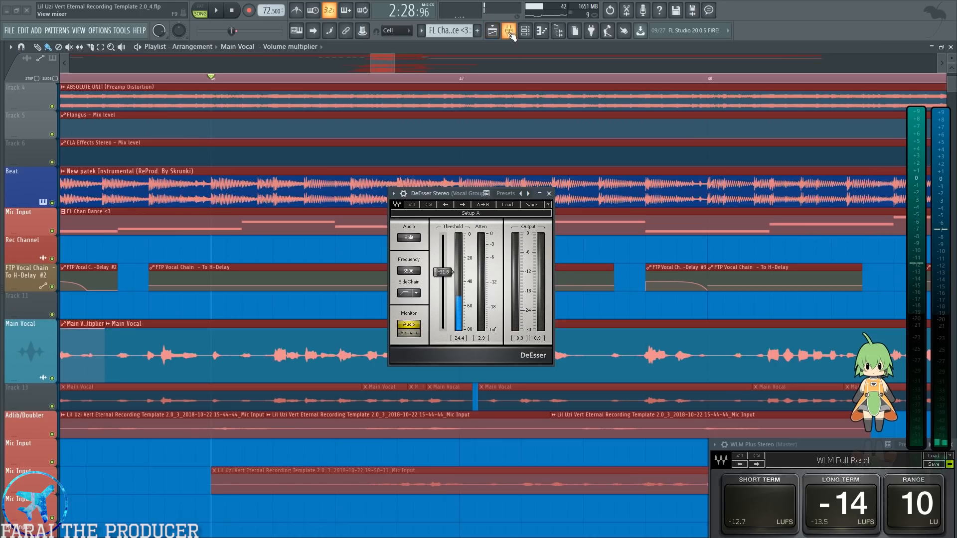
Return to the mixer and play the song to compare the Vocal Group with DeEsser Stereo bypassed and enabled.
key(F9)
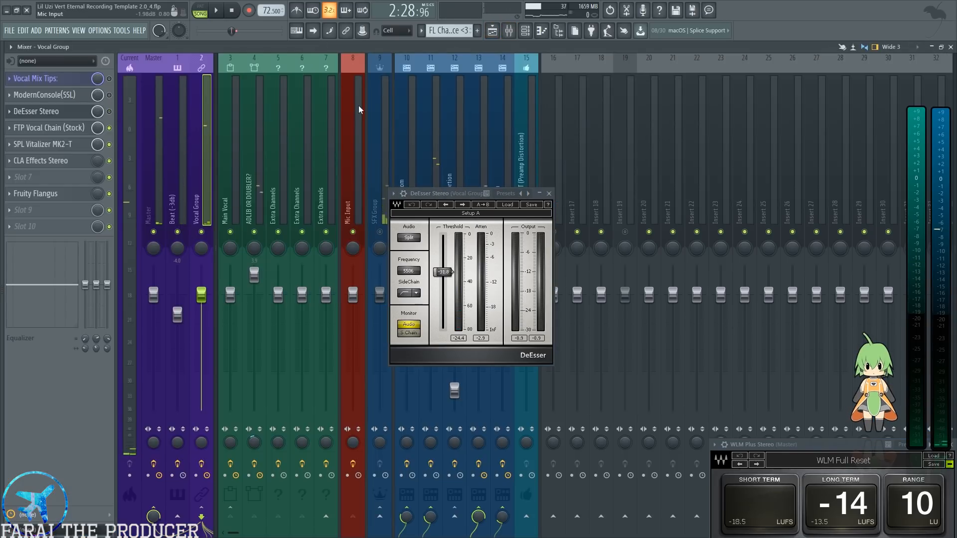
drag(450, 195, 445, 188)
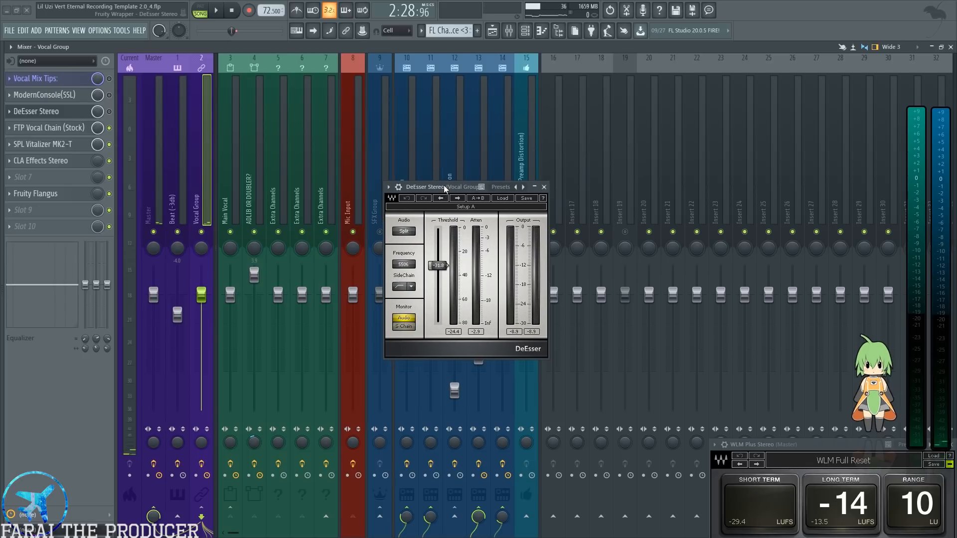
key(space)
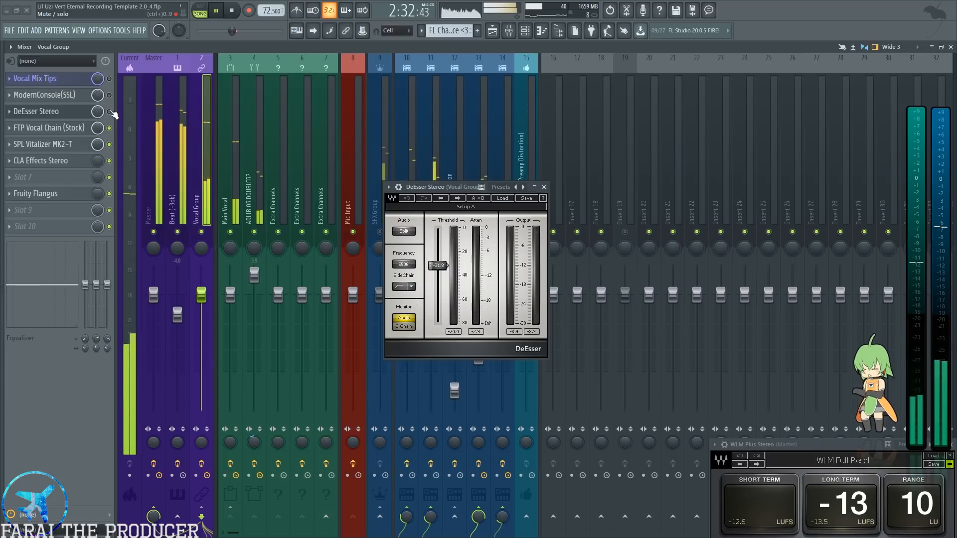
key(space)
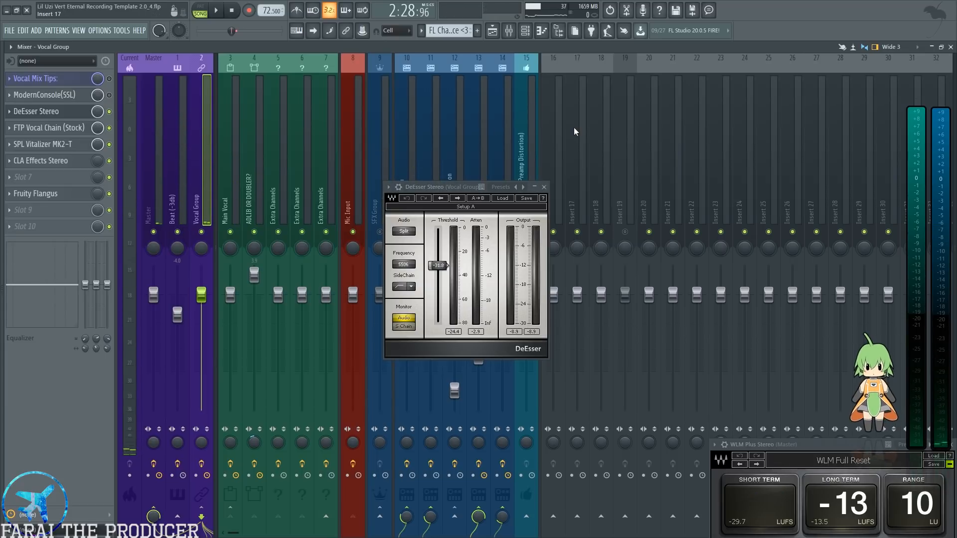
Open FTP Vocal Chain (Stock) on the Vocal Group and inspect its BussColors4 (Saturation) module.
click(60, 127)
drag(561, 10, 600, 42)
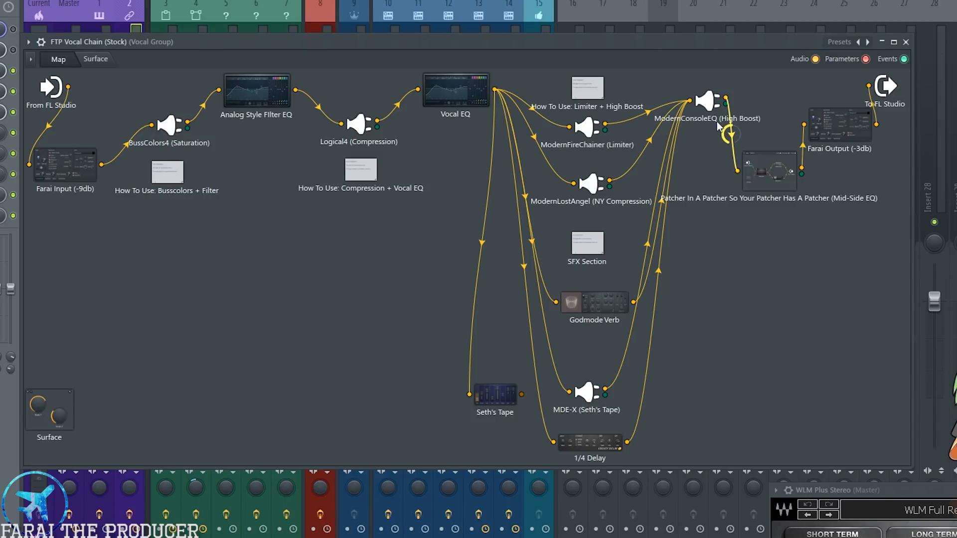
double_click(169, 131)
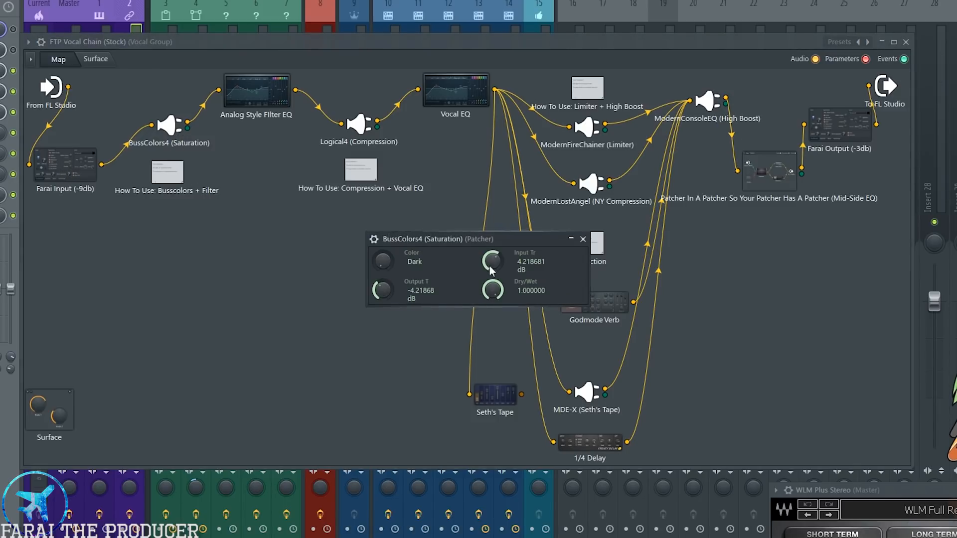
drag(439, 238, 391, 256)
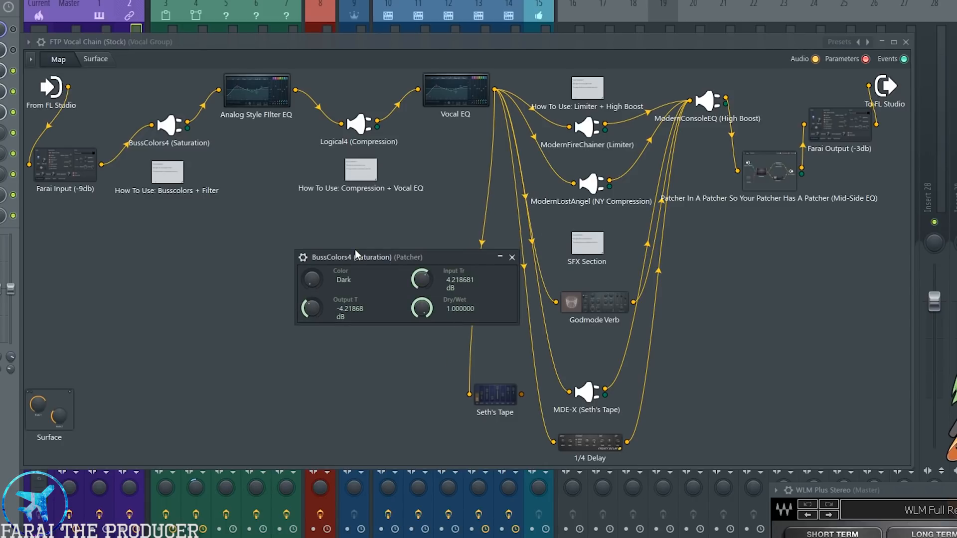
Inspect the MDE-X (Seth's Tape) and Seth's Tape modules in the vocal chain and close them.
double_click(587, 392)
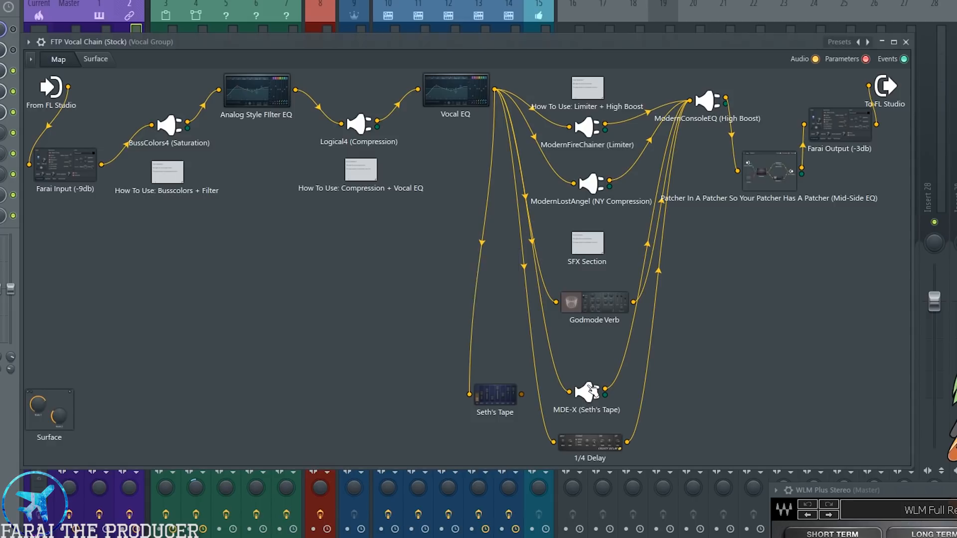
click(596, 241)
double_click(500, 397)
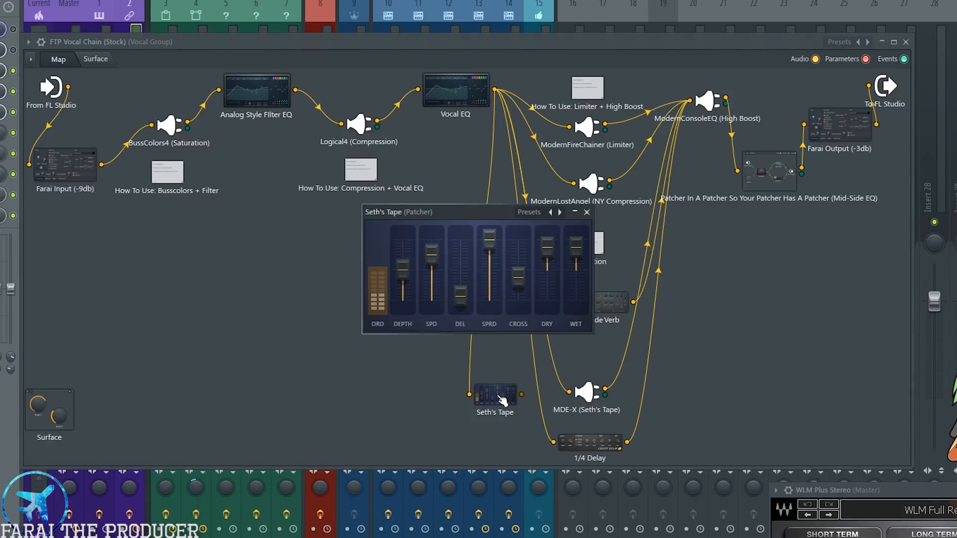
click(588, 212)
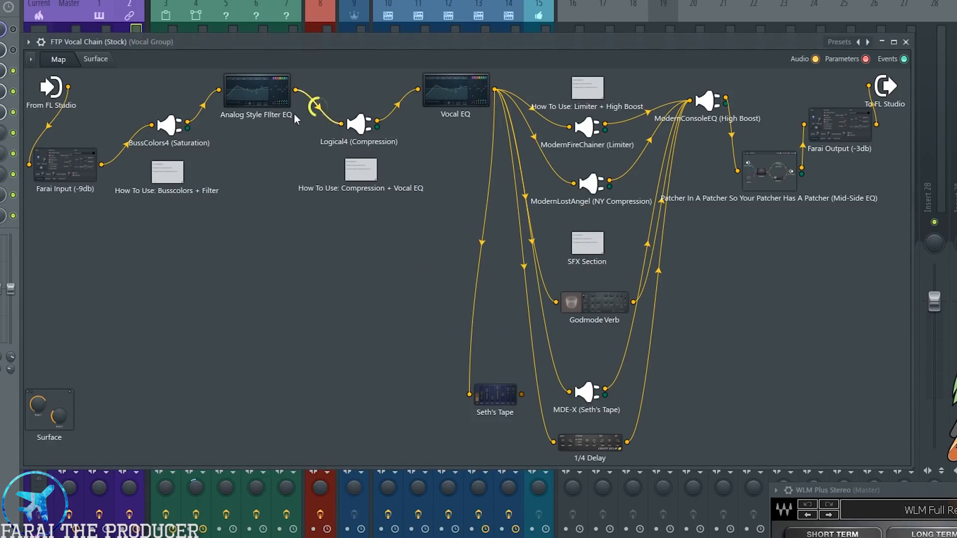
Review the BussColors4 (Saturation) color control and open Analog Style Filter EQ to examine its curve.
double_click(172, 127)
drag(370, 250, 335, 214)
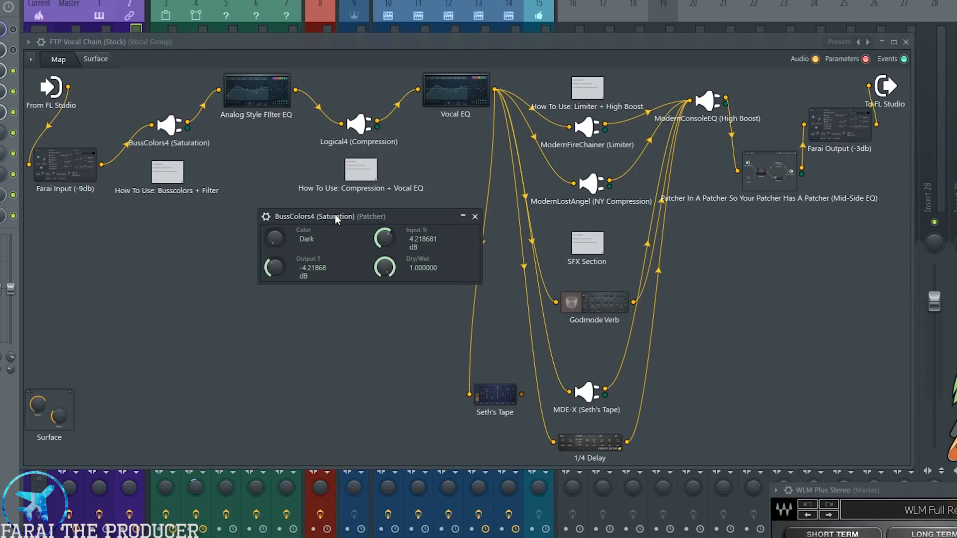
drag(275, 239, 274, 210)
click(242, 109)
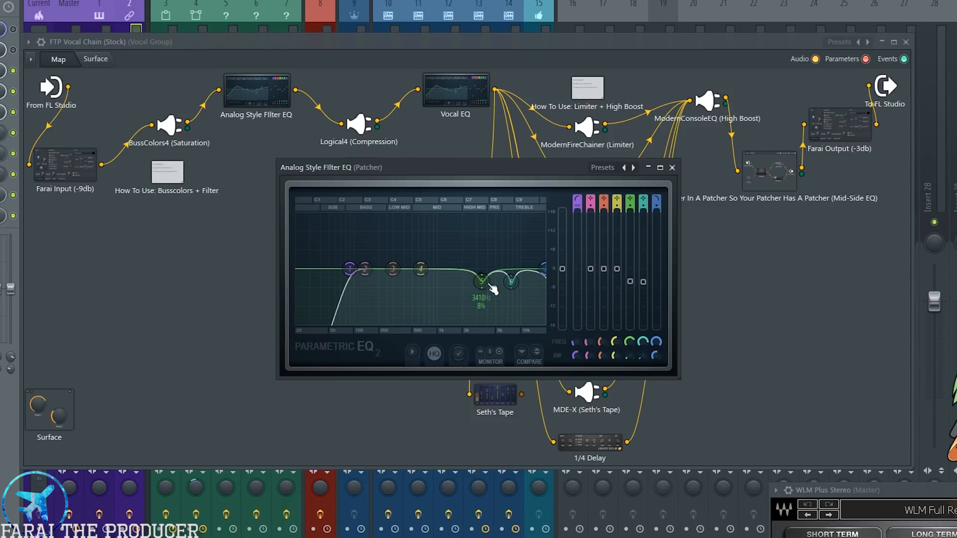
Open Logical4 (Compression) and review its threshold, ratio and speed settings.
click(357, 126)
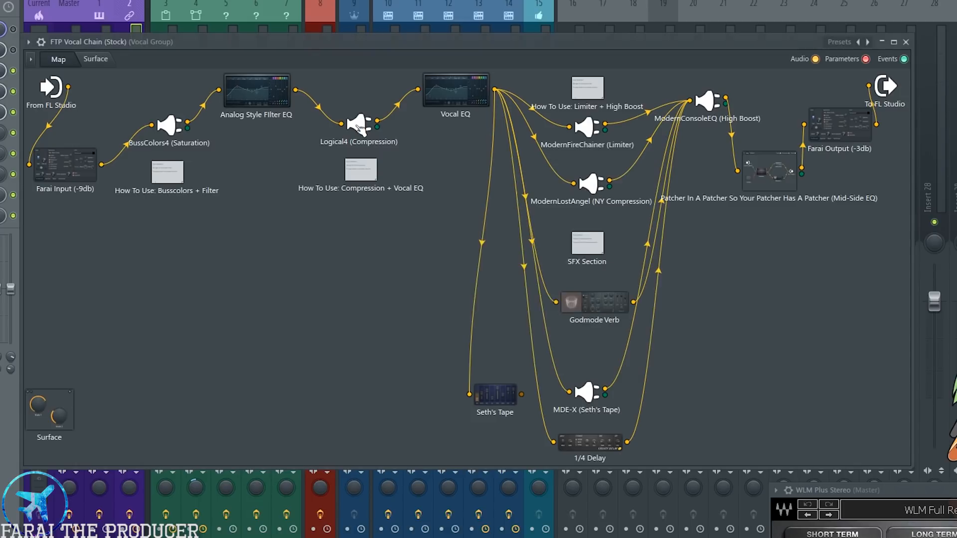
drag(452, 222, 288, 239)
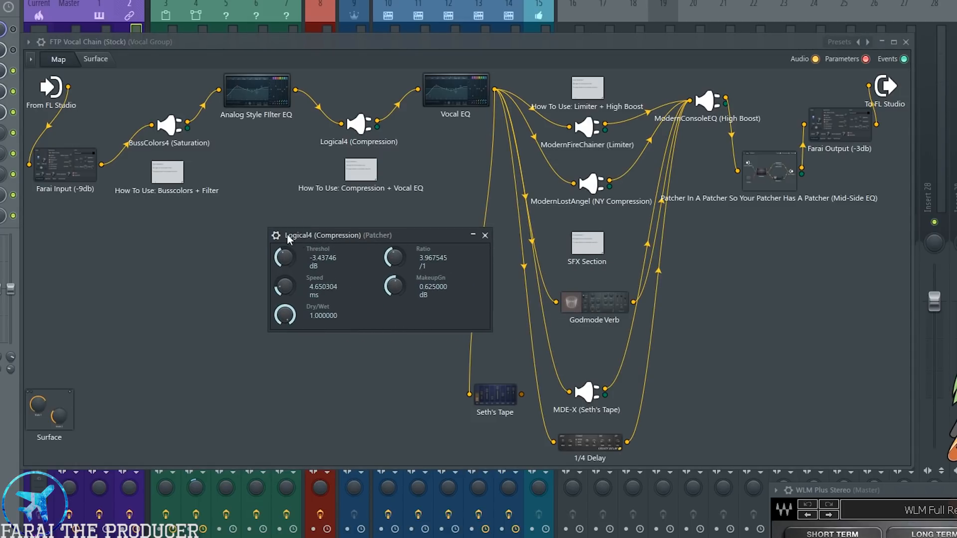
click(276, 235)
Look up the plugin information for BussColors4 (Saturation) in its wrapper settings and return to its controls.
click(169, 125)
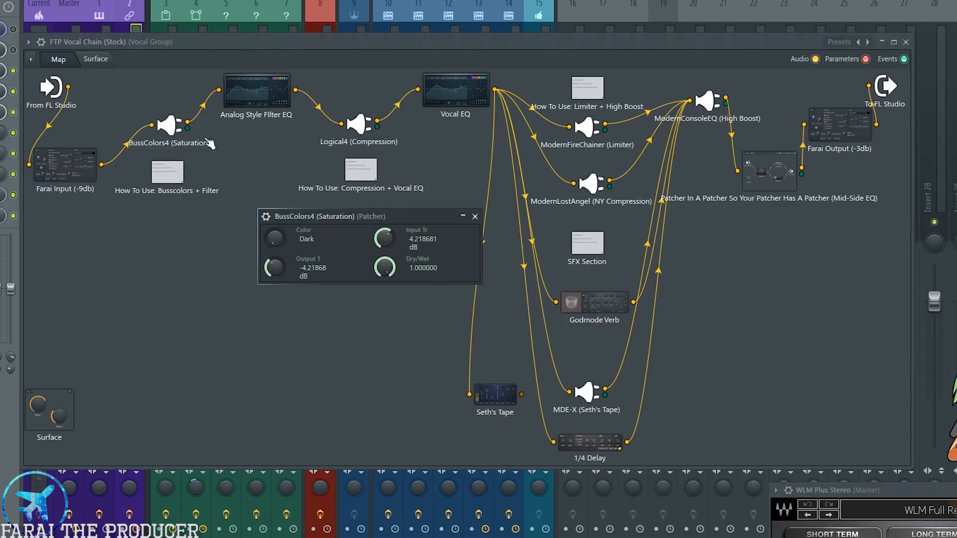
click(266, 217)
click(311, 238)
click(280, 238)
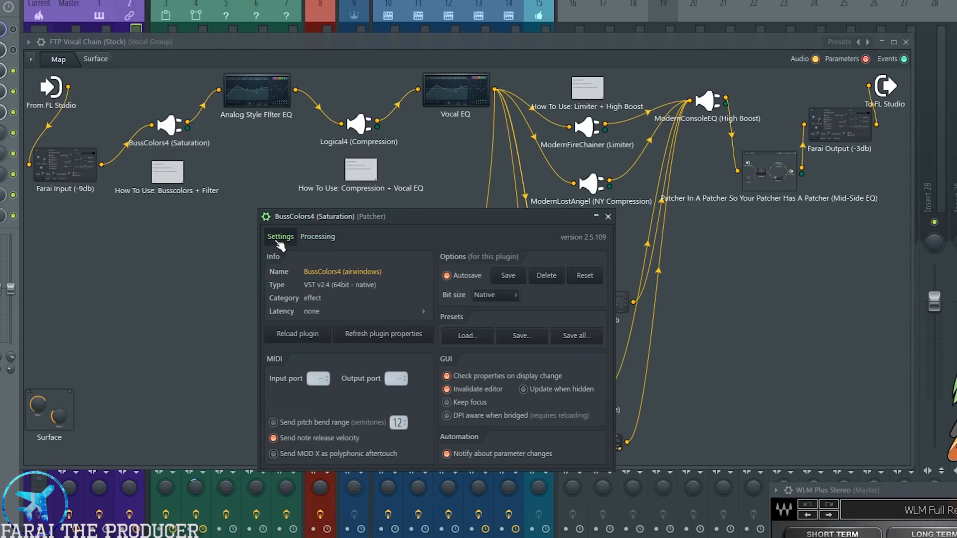
click(267, 218)
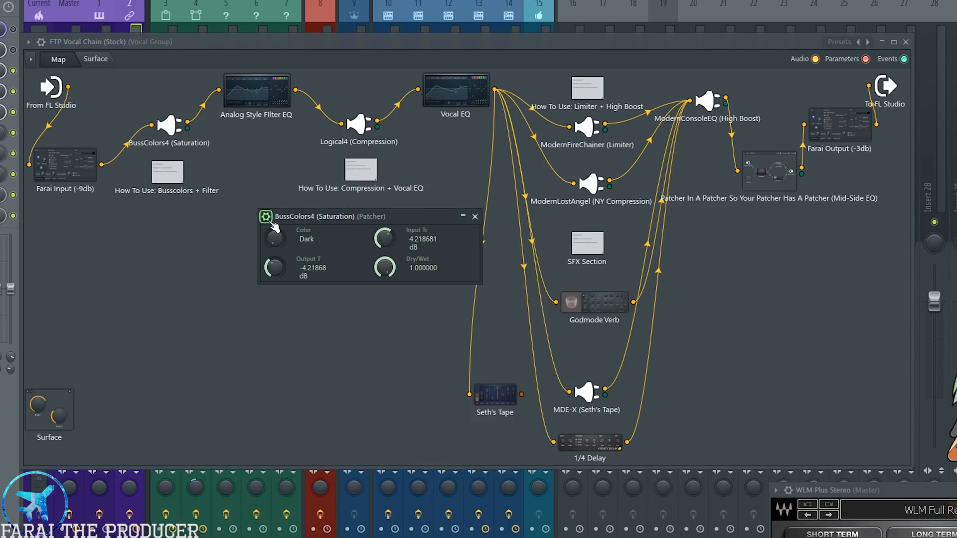
Recheck and close Logical4 (Compression), and open Vocal EQ to examine its curve.
click(357, 123)
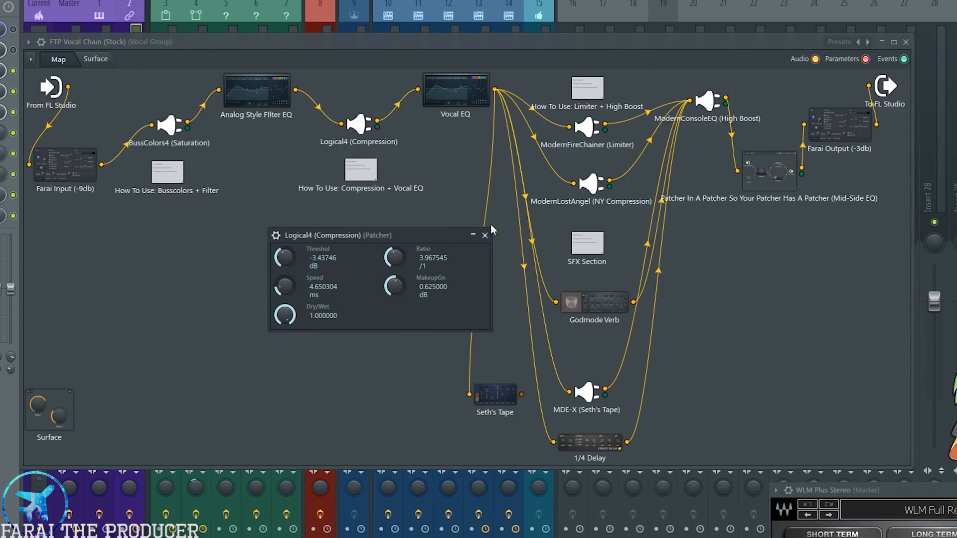
click(486, 236)
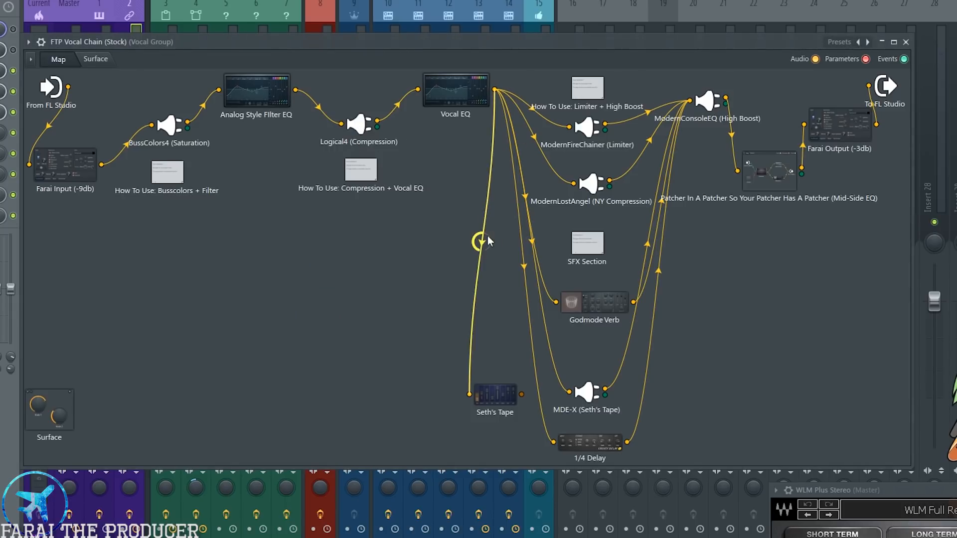
click(459, 95)
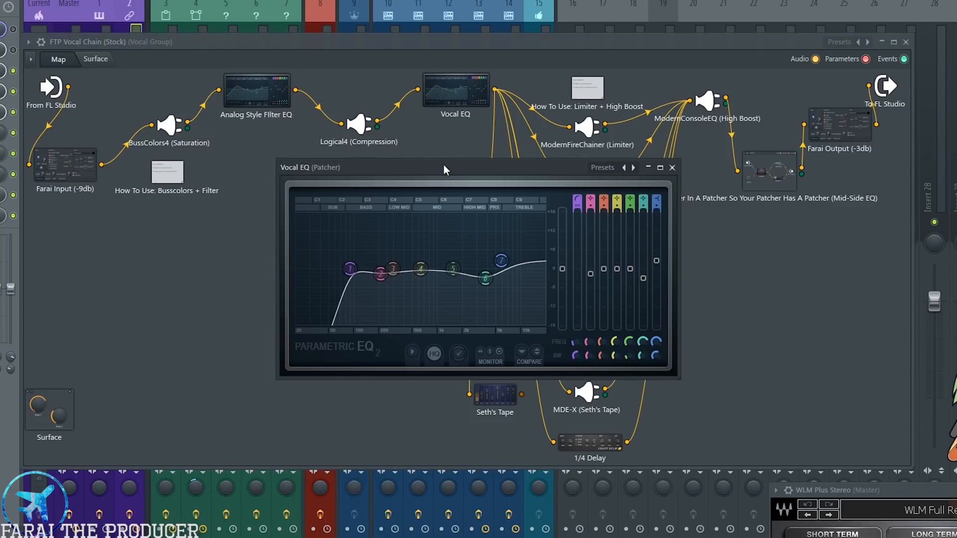
drag(443, 166, 409, 187)
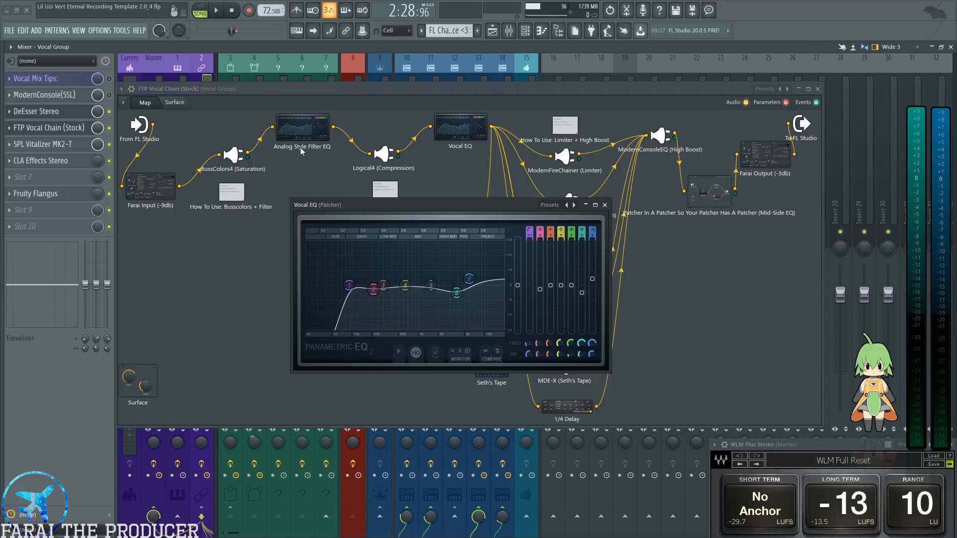
Open Analog Style Filter EQ, and view Fruity Parametric EQ 2 and Trident A-Range on the Main Vocal track for comparison.
click(302, 129)
drag(406, 89, 595, 92)
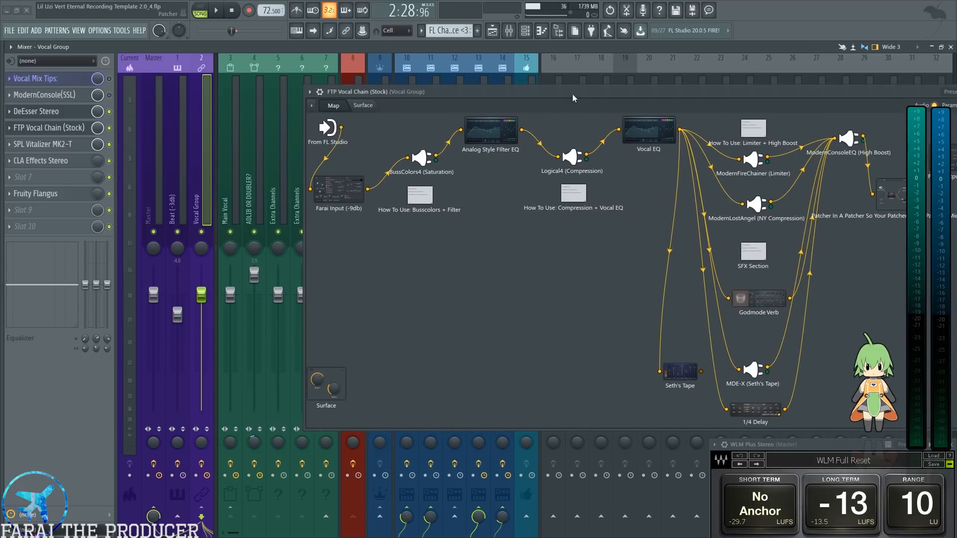
click(233, 194)
click(47, 160)
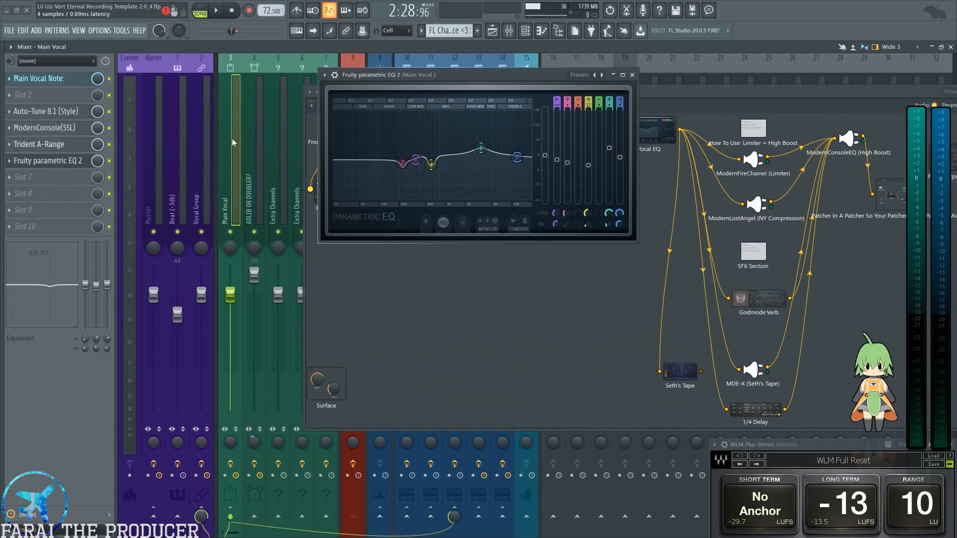
click(38, 144)
click(676, 337)
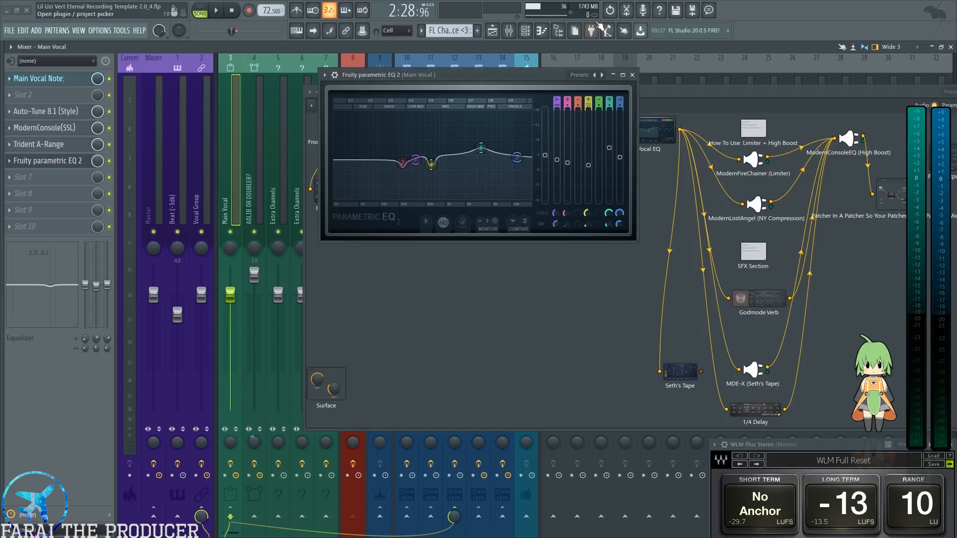
Close the Main Vocal equalizer and arrange the FTP Vocal Chain map beneath the Analog Style Filter EQ window to examine its curve.
click(632, 75)
drag(600, 93, 383, 359)
drag(379, 189, 429, 26)
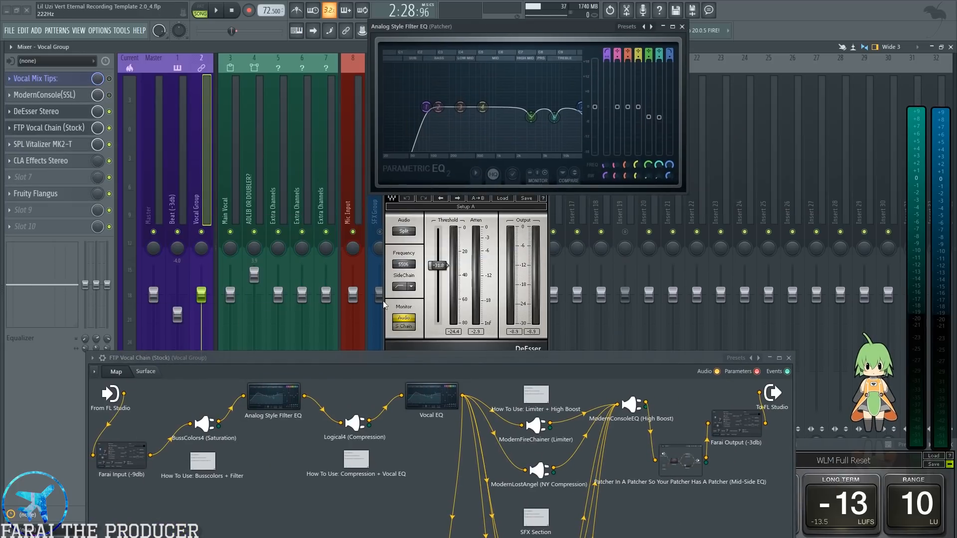
drag(349, 357, 381, 202)
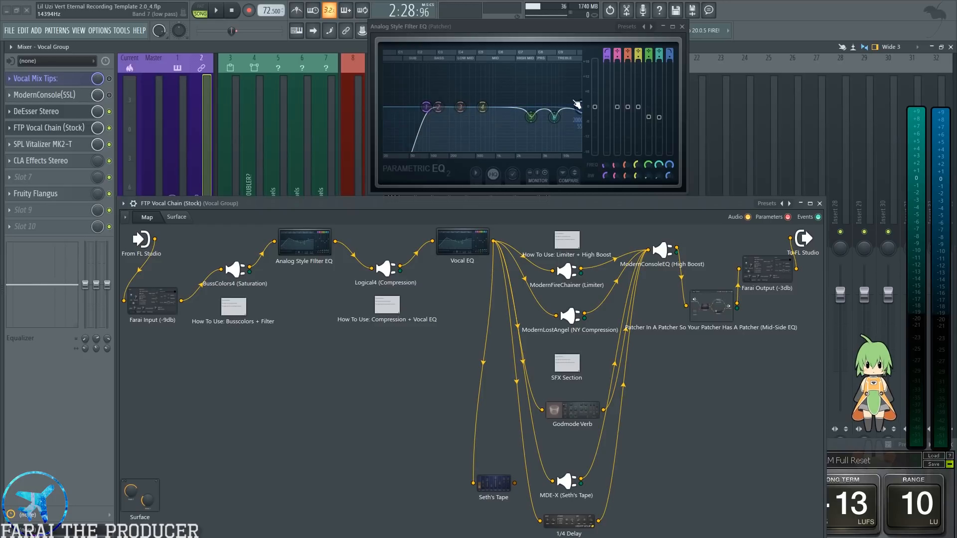
drag(454, 202, 459, 169)
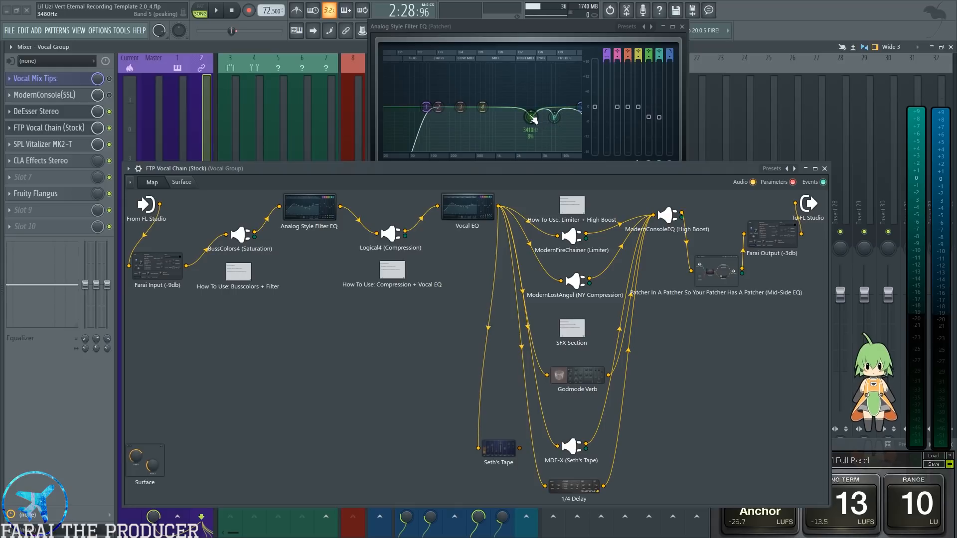
Open ModernFireChainer (Limiter) from the vocal chain to view its settings.
click(572, 238)
drag(530, 235, 532, 202)
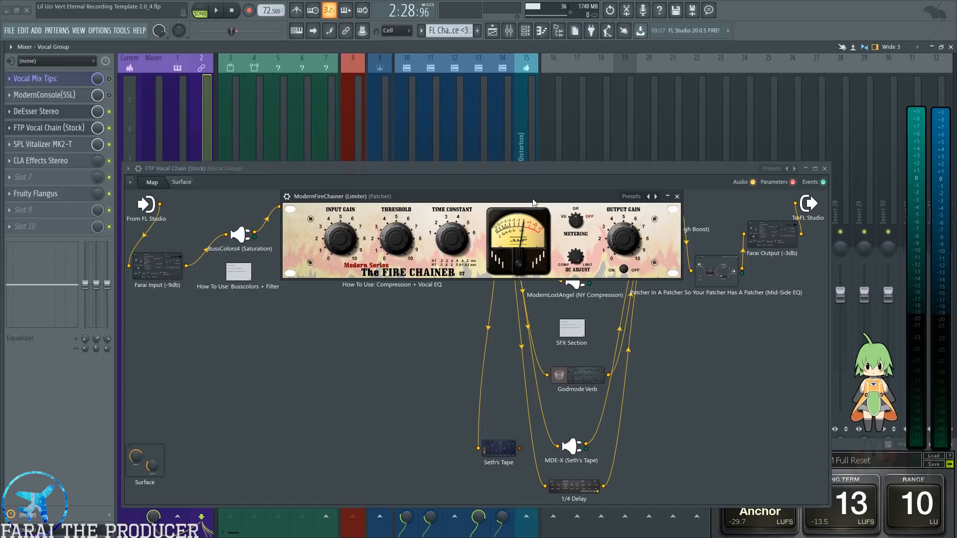
Examine the ModernFireChainer (Limiter) controls in the vocal chain and close the plugin.
drag(533, 203, 554, 216)
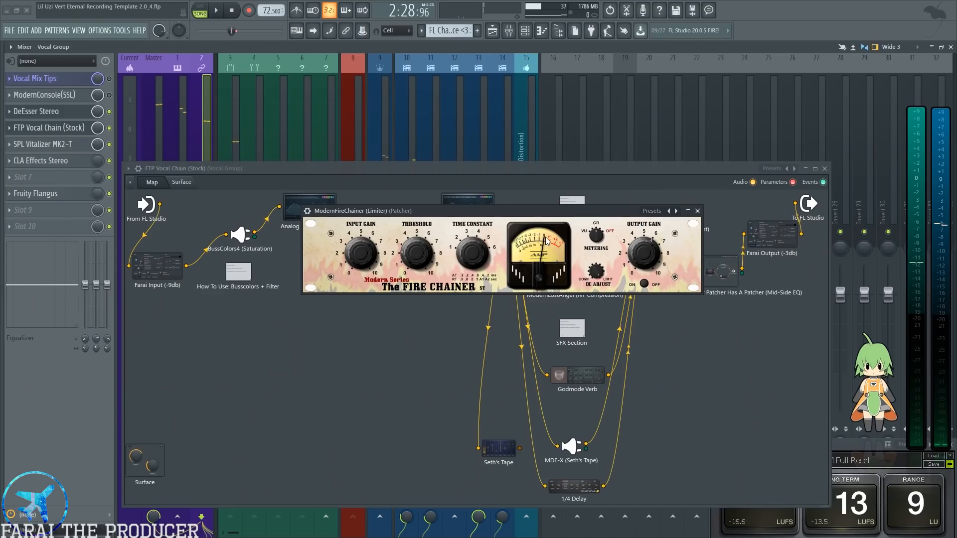
drag(581, 214, 560, 230)
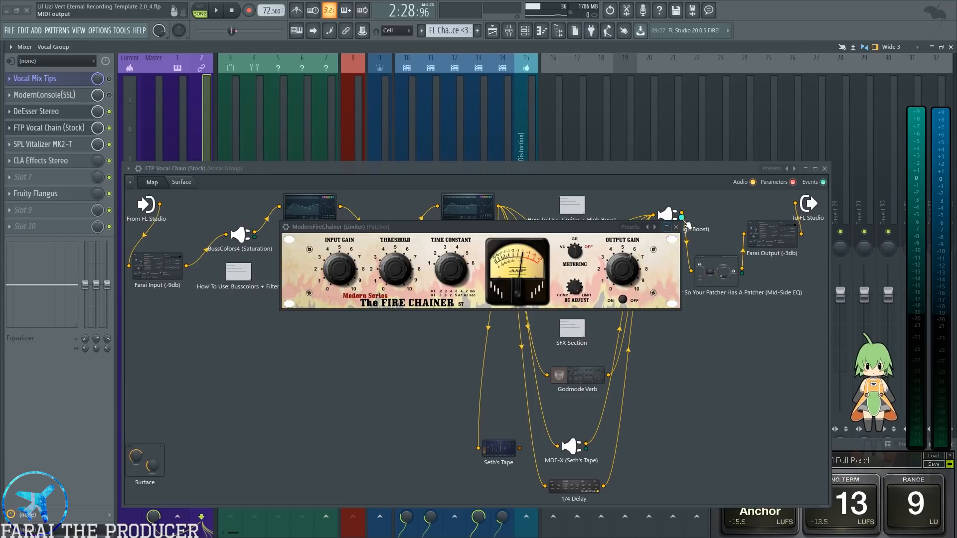
click(676, 227)
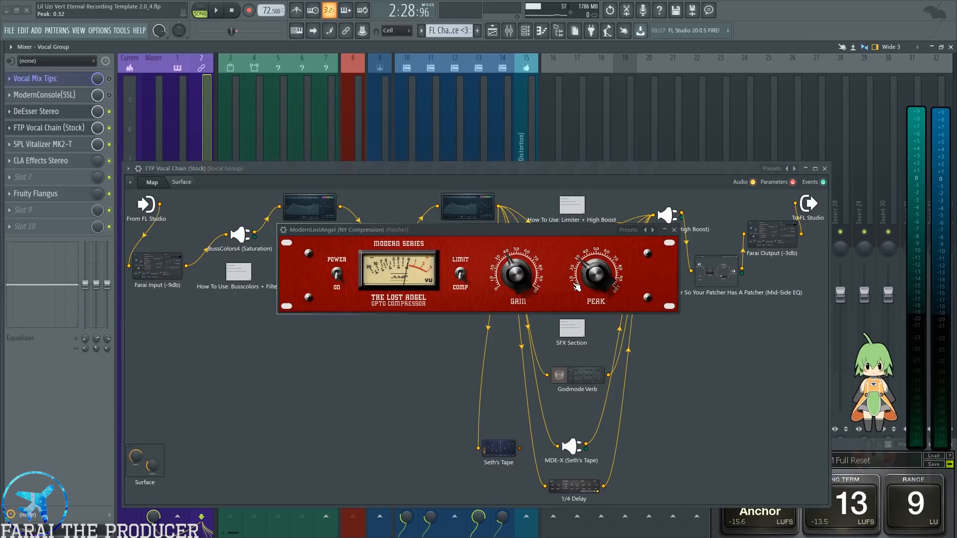
Examine ModernLostAngel (NY Compression) beneath its node in the map, play the song briefly, and close the plugin.
drag(468, 236, 459, 346)
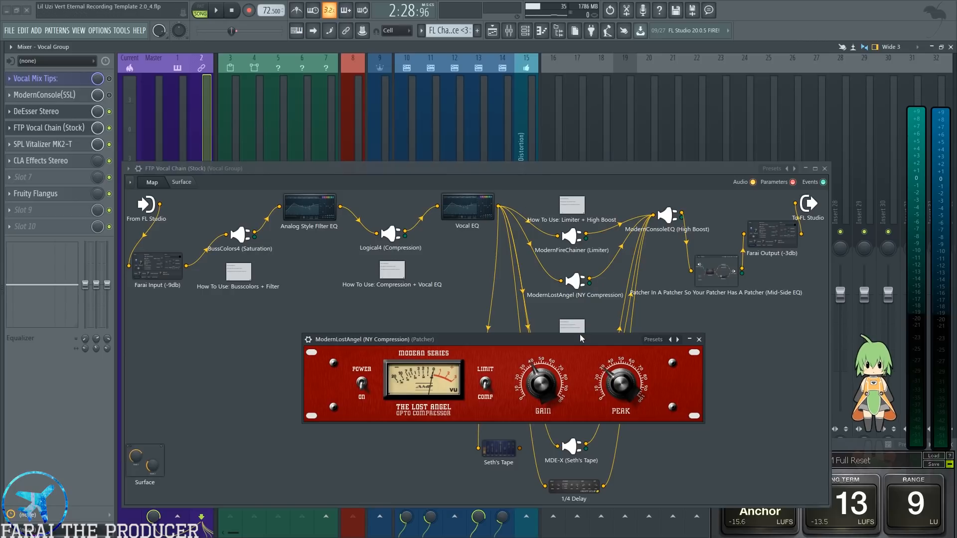
drag(579, 334, 580, 344)
key(space)
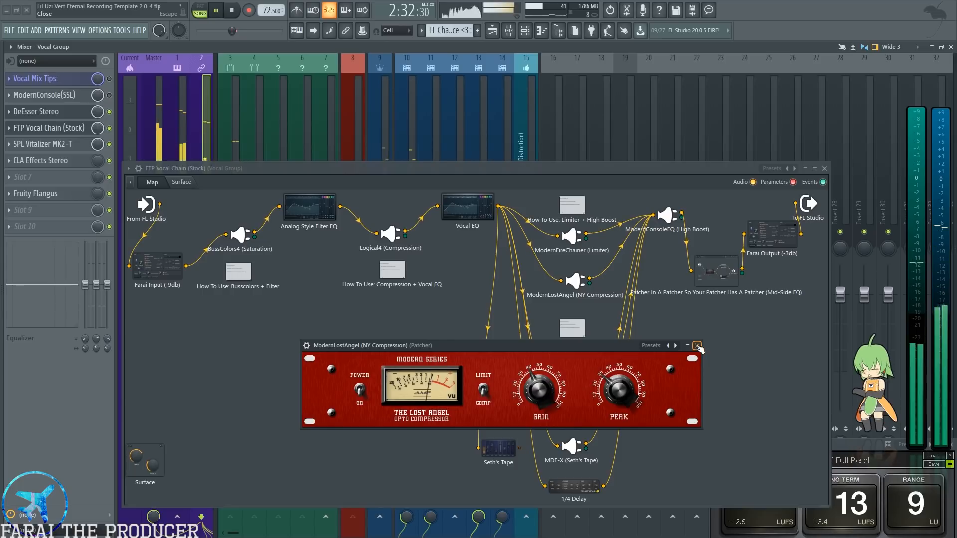
key(space)
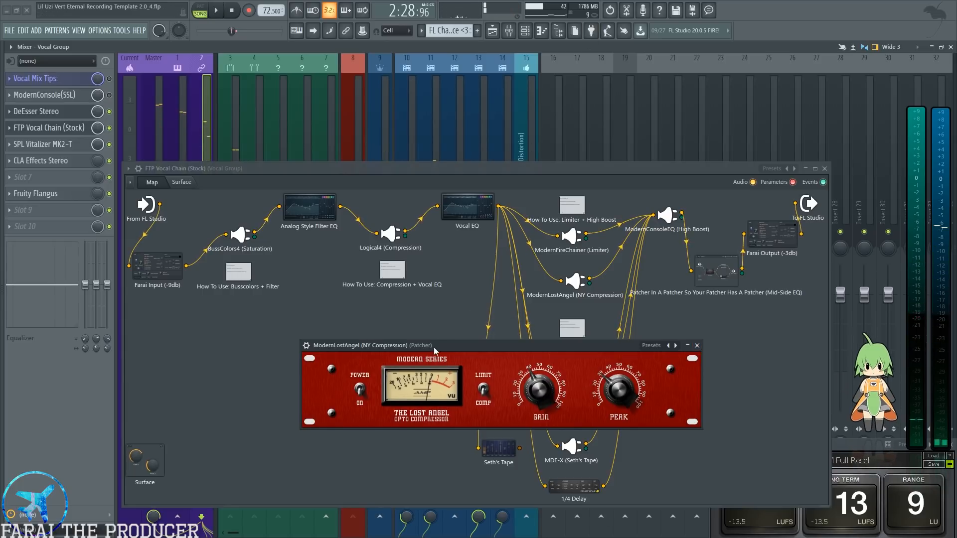
drag(433, 347, 438, 306)
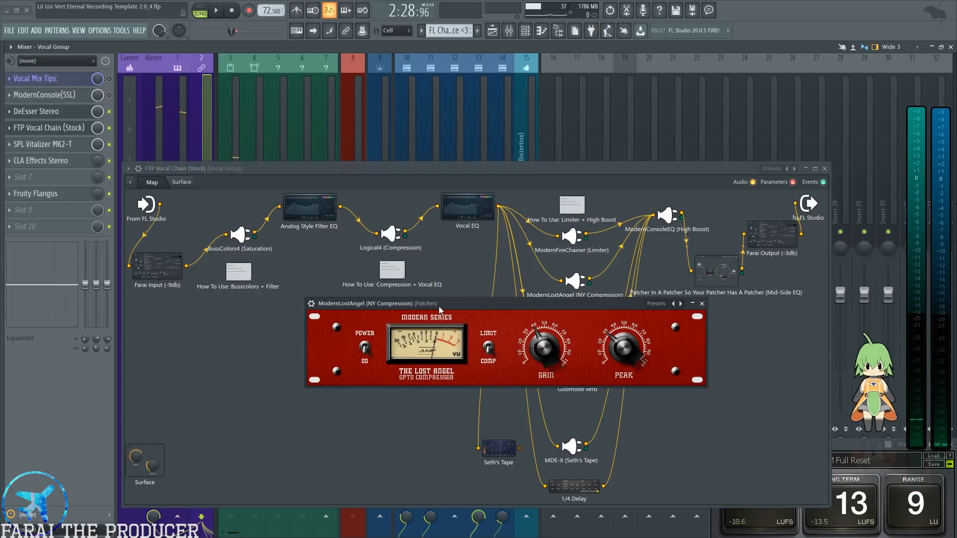
click(701, 304)
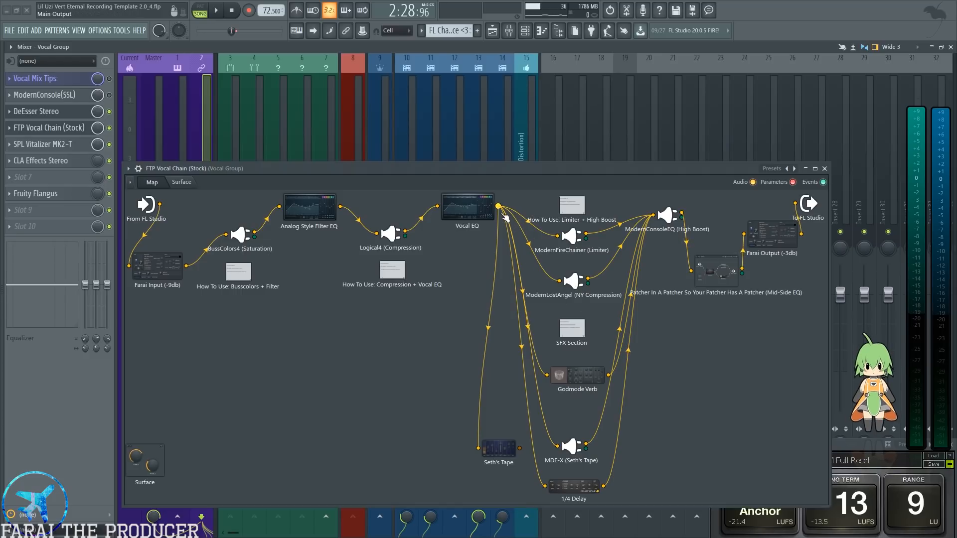
Uncover the mixer's effect send tracks, close DeEsser Stereo, and bring the FTP Vocal Chain map back into view.
drag(483, 172, 483, 350)
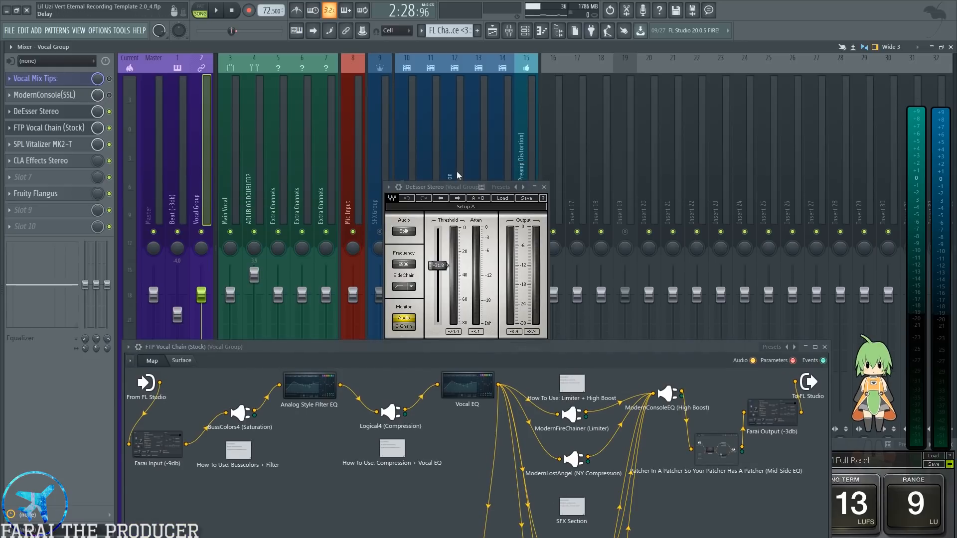
click(543, 186)
drag(449, 346, 456, 532)
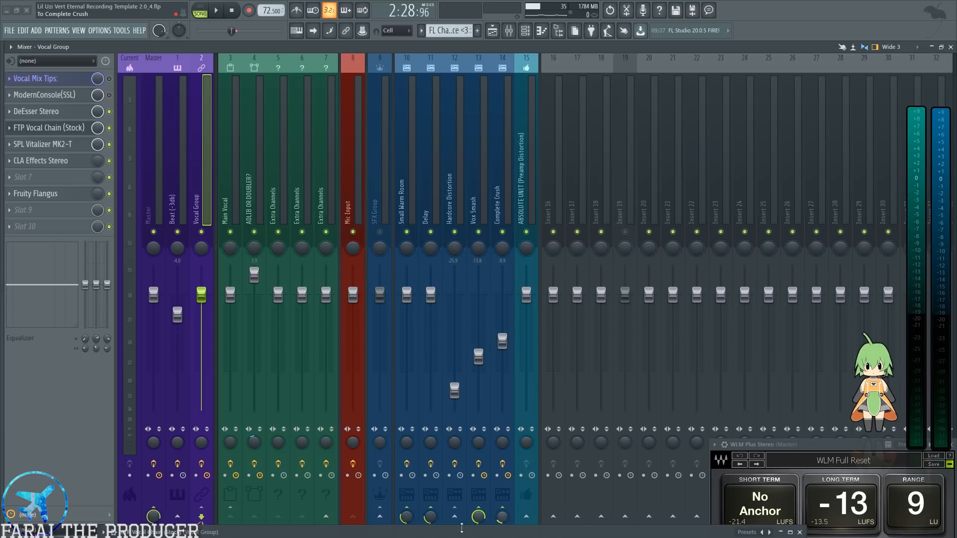
drag(414, 532, 423, 111)
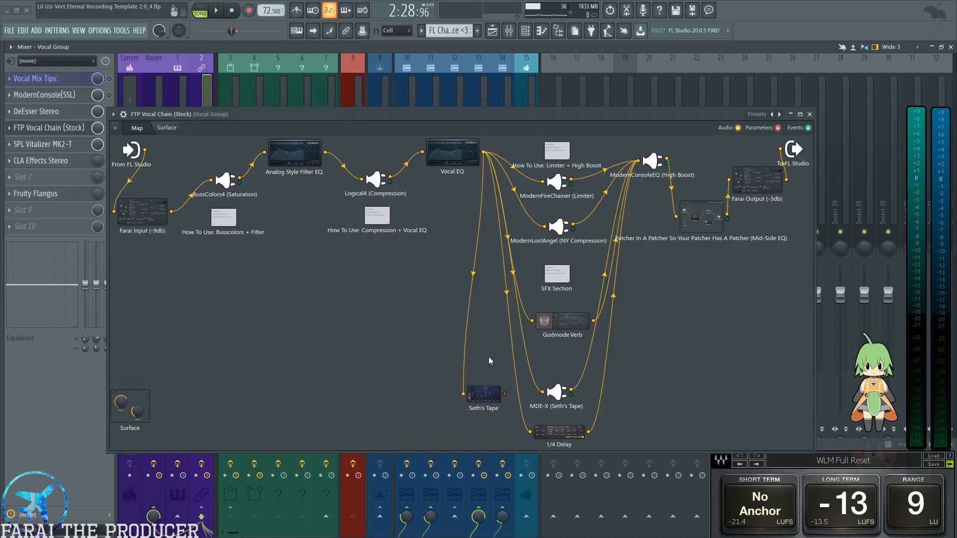
Open the SFX Section note in the vocal chain, read it beside the effect nodes, and close it.
click(558, 280)
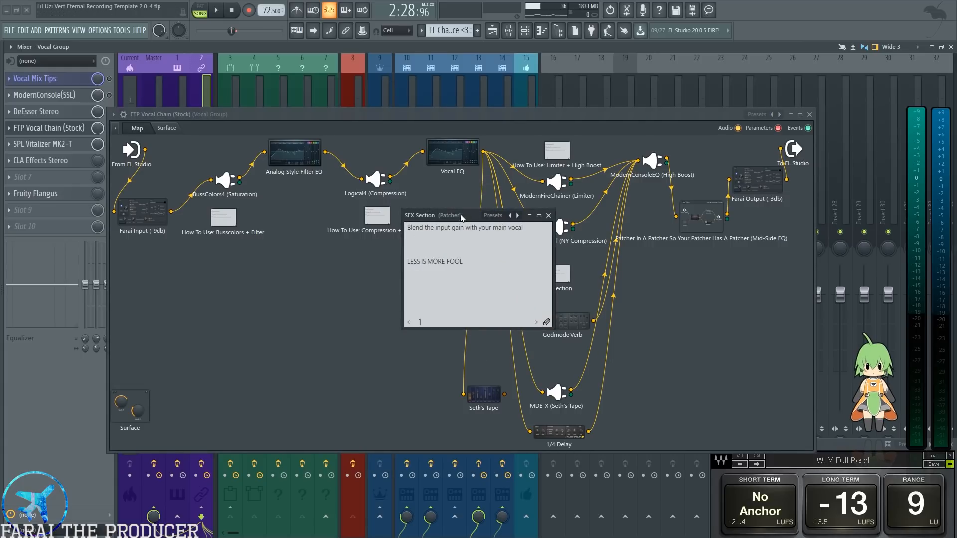
drag(462, 218, 302, 252)
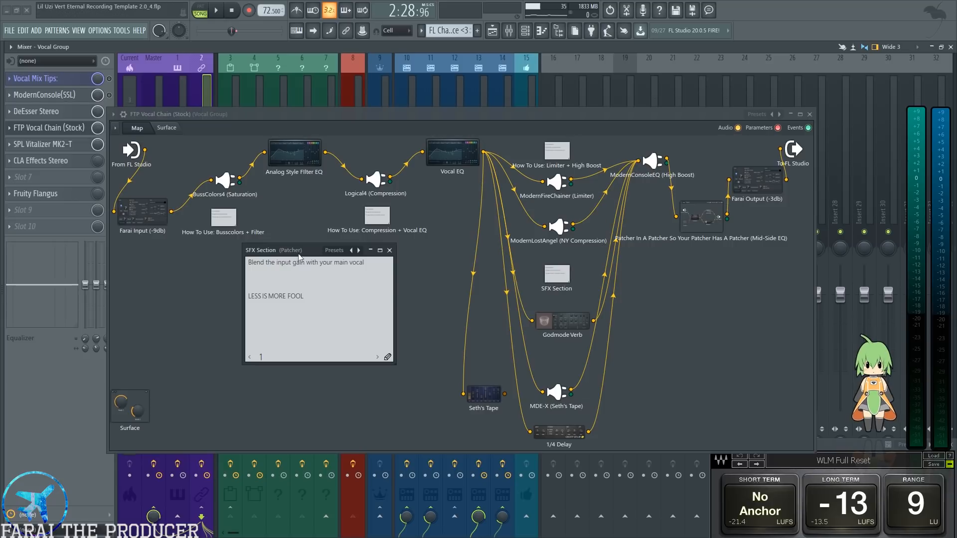
drag(299, 251, 364, 272)
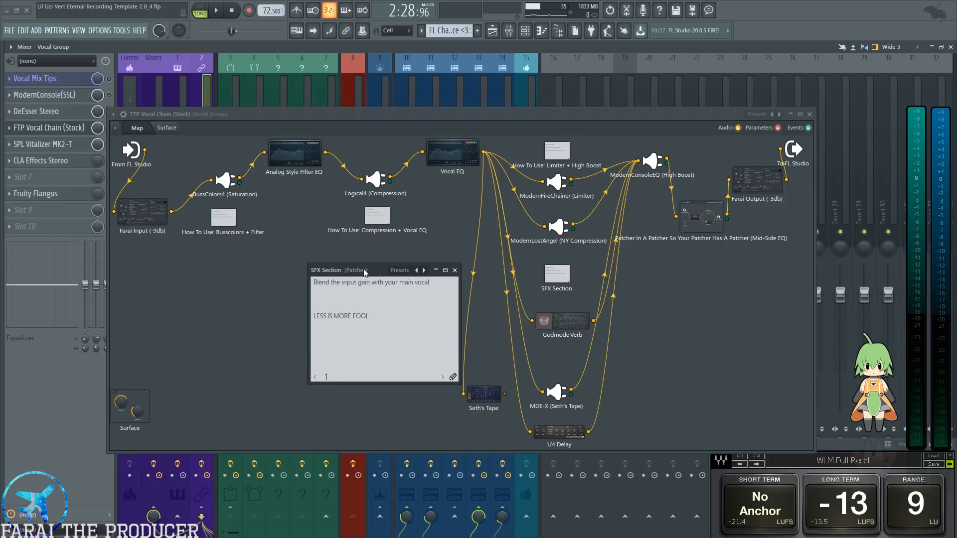
click(455, 270)
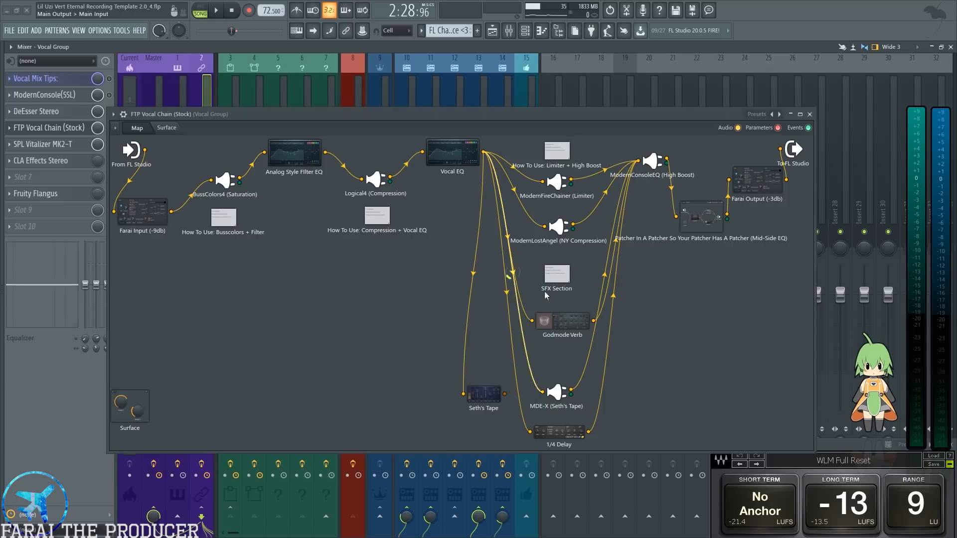
Open Godmode Verb from the vocal chain to view its reverb settings, and close it.
double_click(562, 329)
drag(494, 230, 519, 262)
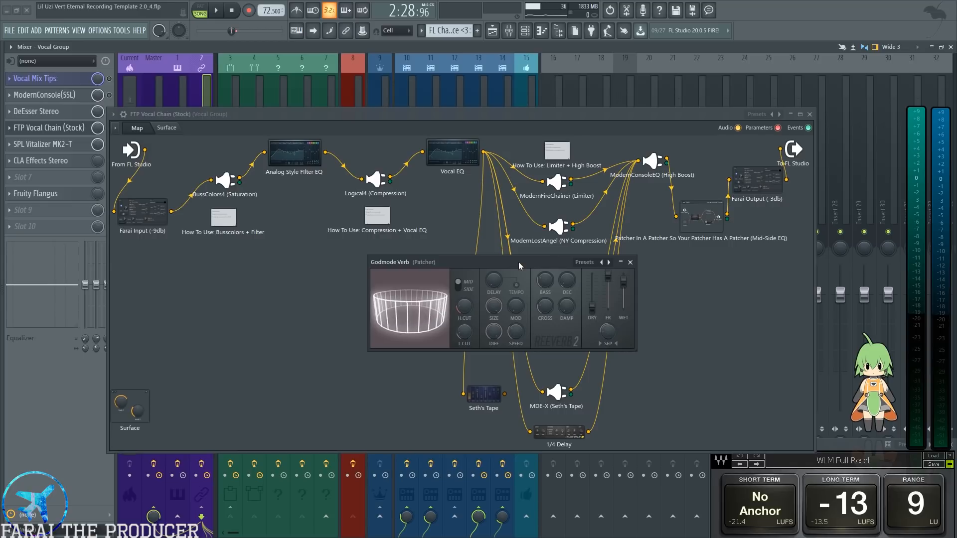
click(630, 262)
Open MDE-X (Seth's Tape), browse its presets and try the Analog Ensemble preset.
double_click(556, 392)
drag(488, 252, 513, 222)
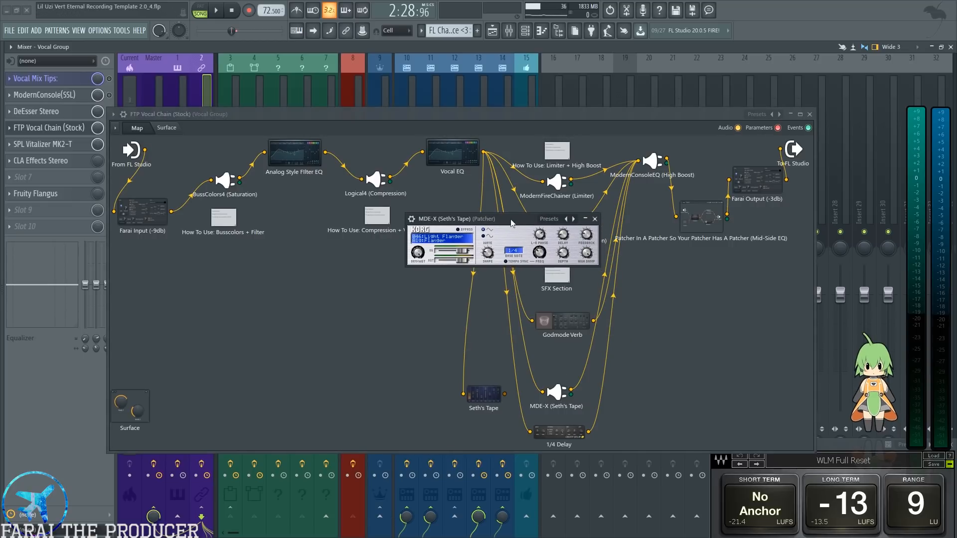
click(550, 220)
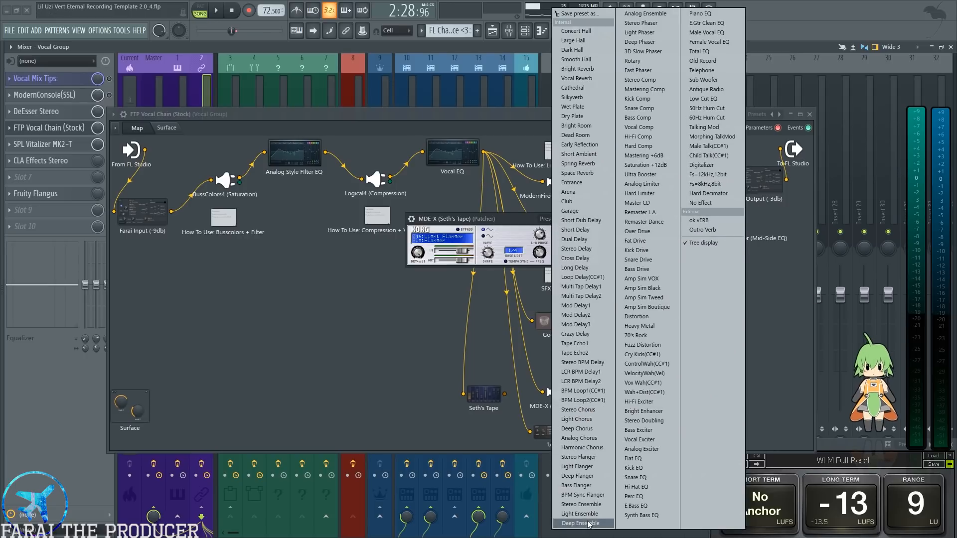
click(646, 13)
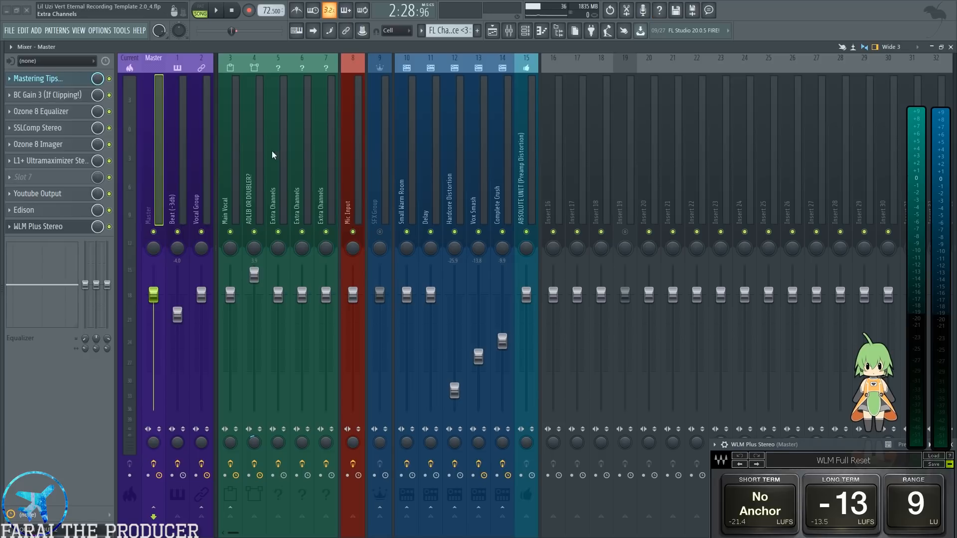
Reopen FTP Vocal Chain (Stock) on the Vocal Group track and open MDE-X (Seth's Tape) to examine its flanger settings.
click(203, 166)
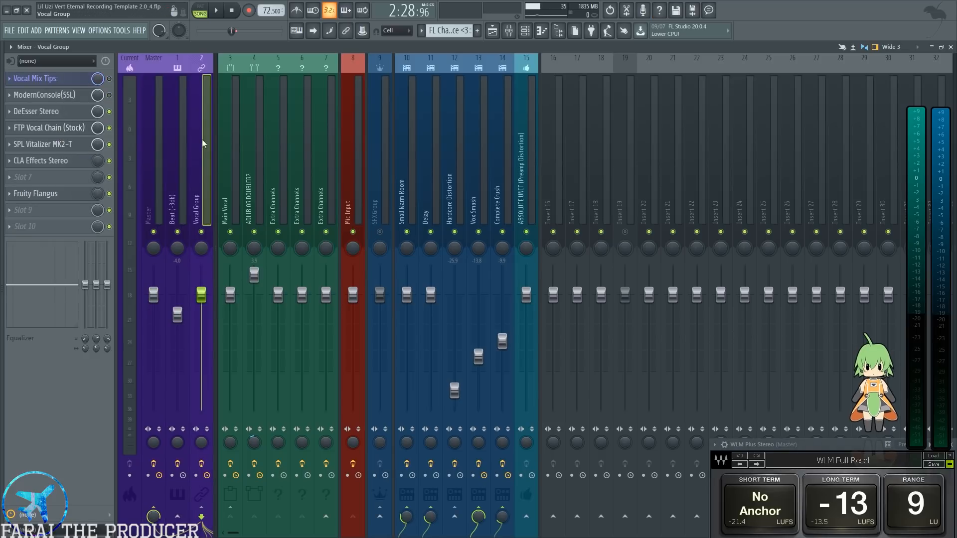
click(47, 133)
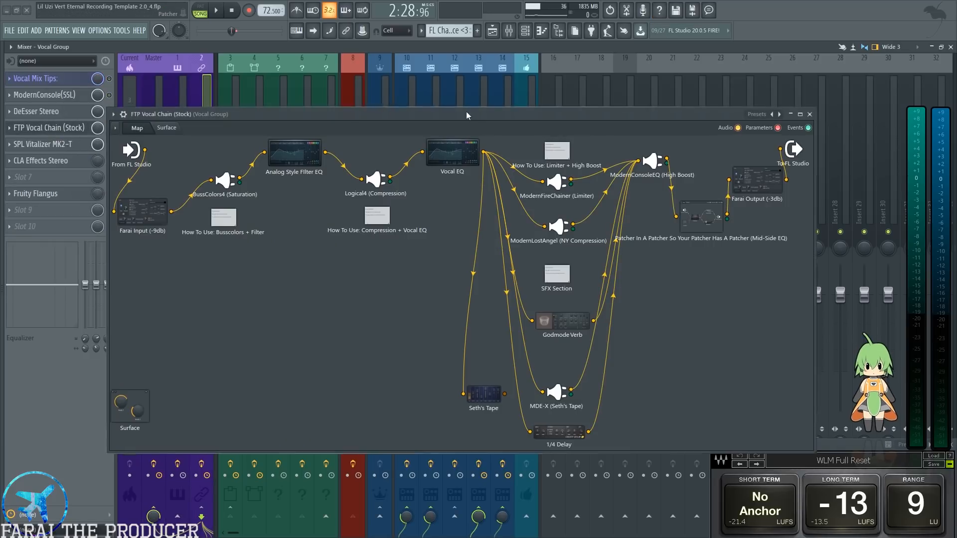
drag(470, 109, 463, 99)
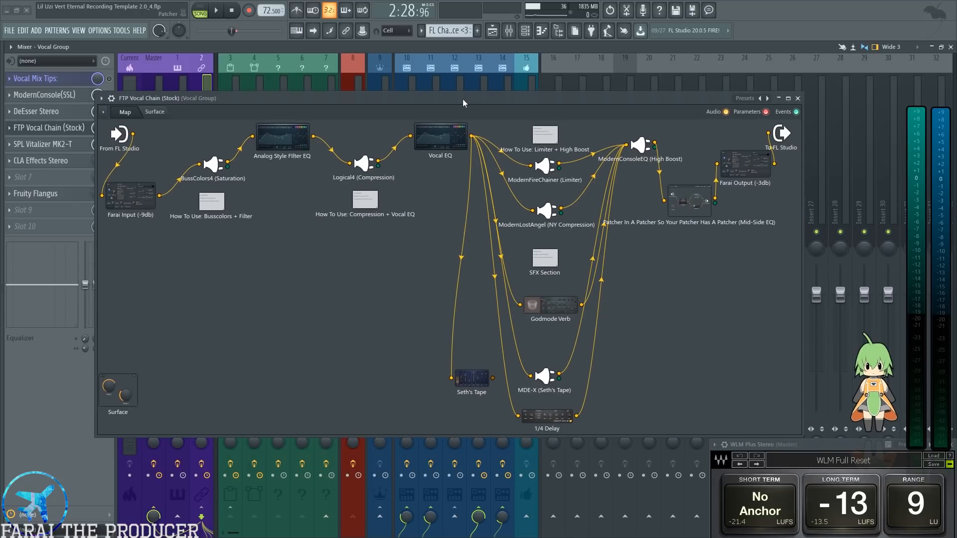
double_click(545, 376)
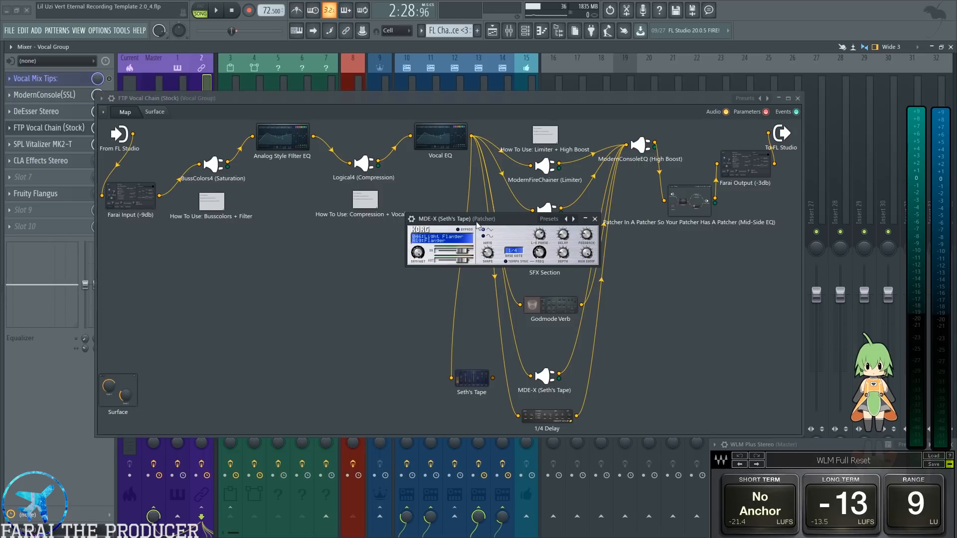
drag(476, 223, 471, 227)
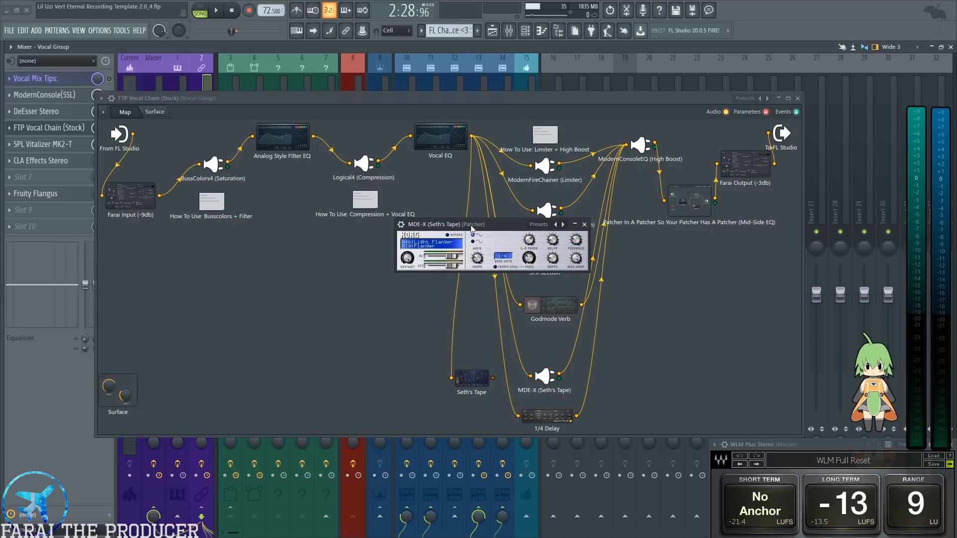
drag(442, 230, 443, 219)
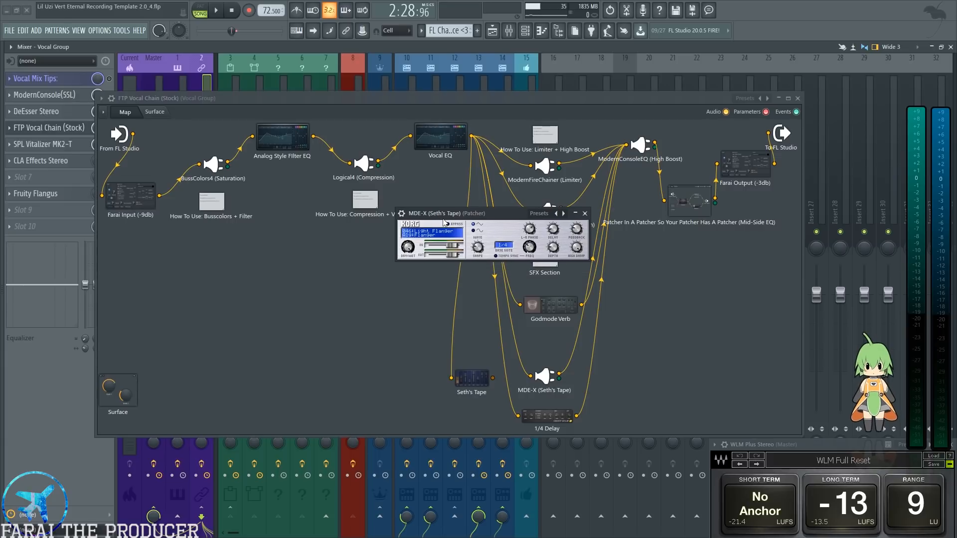
drag(507, 210, 484, 182)
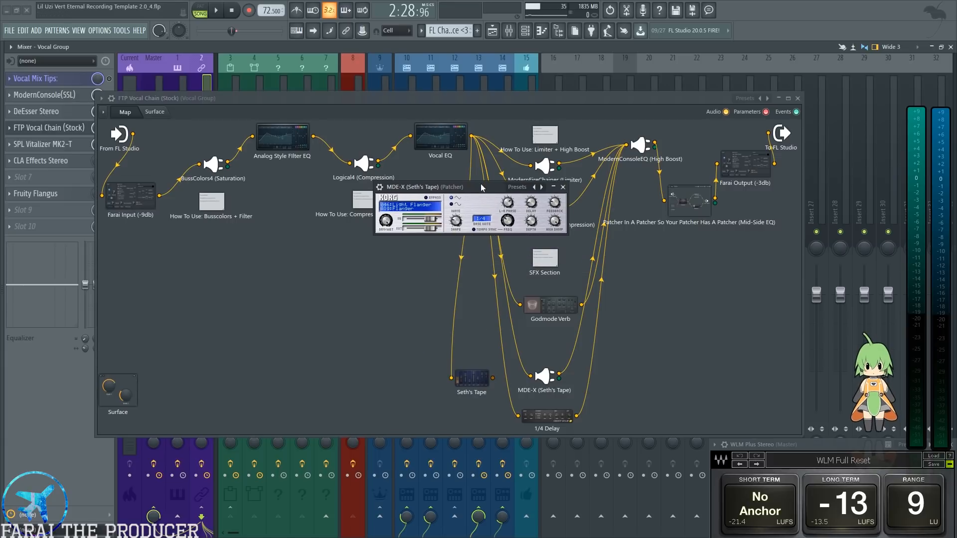
Open Seth's Tape to view its settings, and try routing its output towards ModernConsoleEQ (High Boost).
double_click(472, 384)
drag(491, 222, 338, 226)
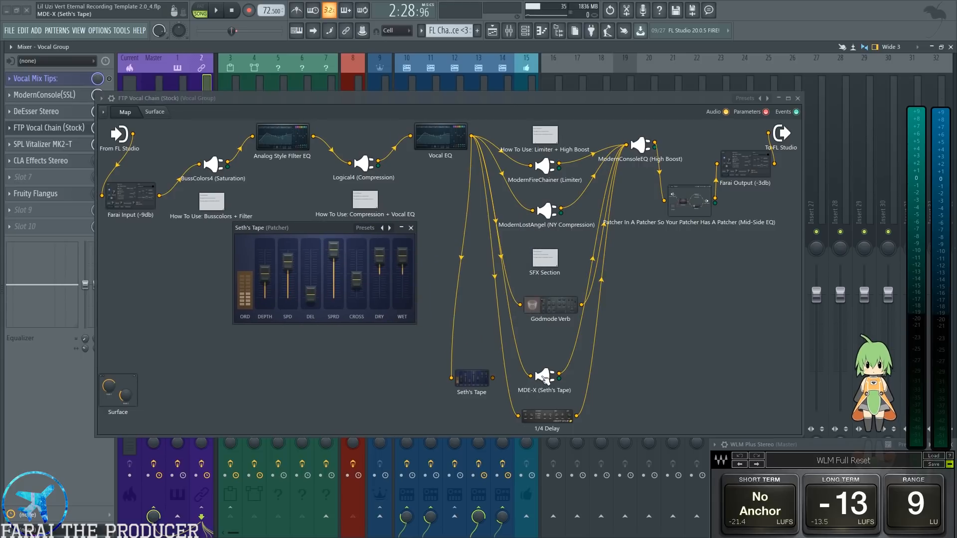
click(486, 388)
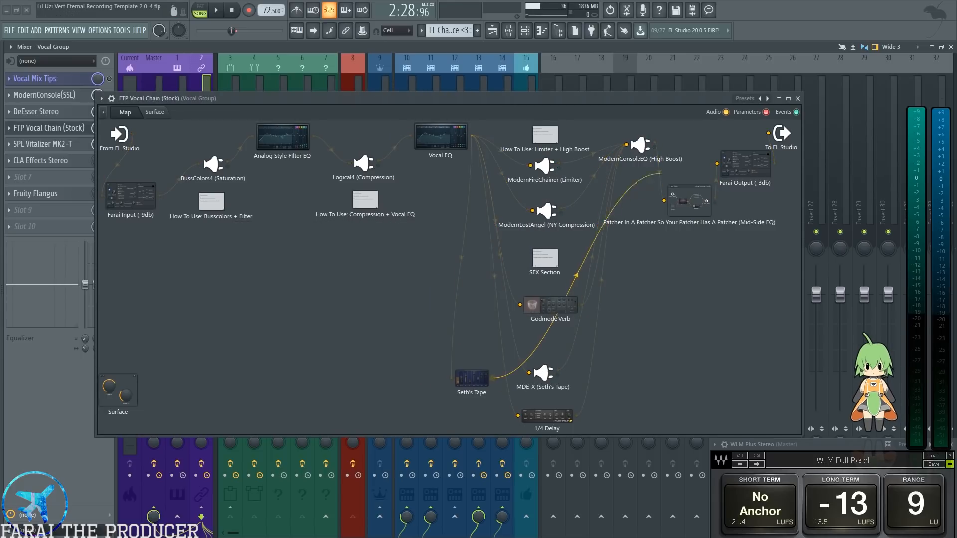
Open 1/4 Delay, uncover the mixer tracks to play the song briefly, and return to the vocal chain map.
click(538, 418)
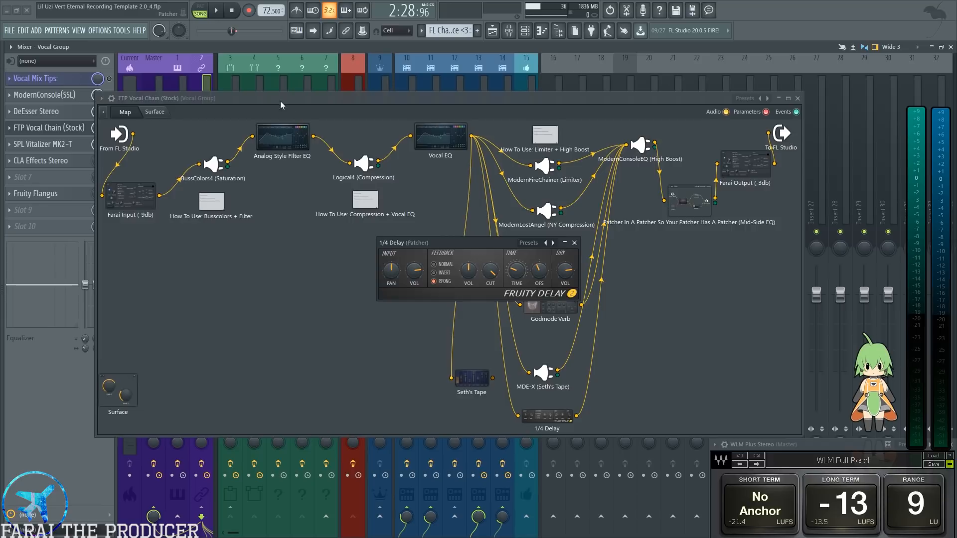
drag(280, 101, 658, 152)
key(space)
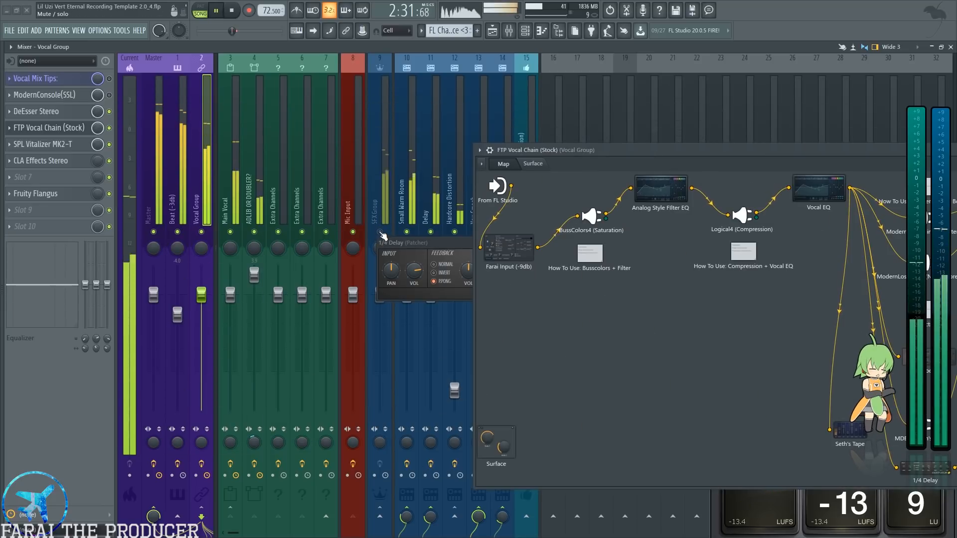
key(space)
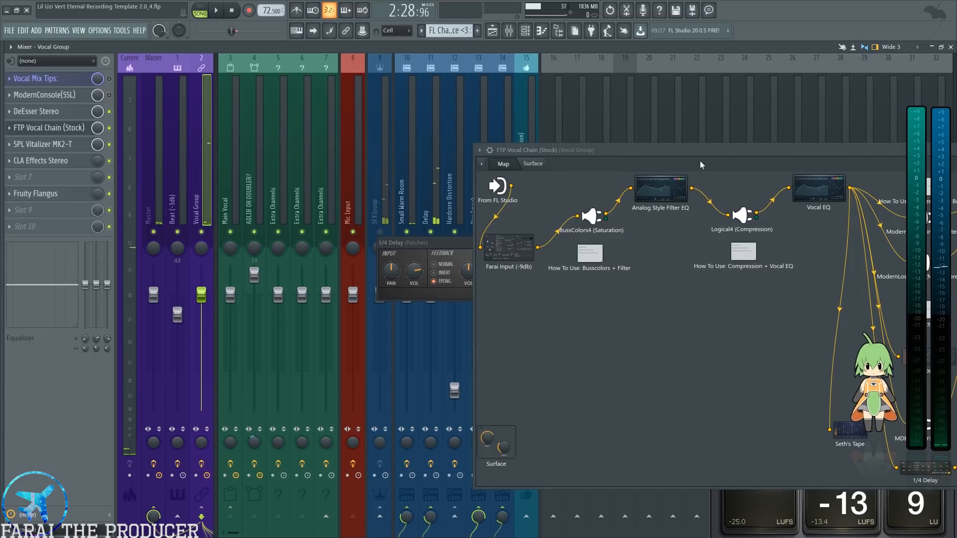
drag(700, 152, 344, 164)
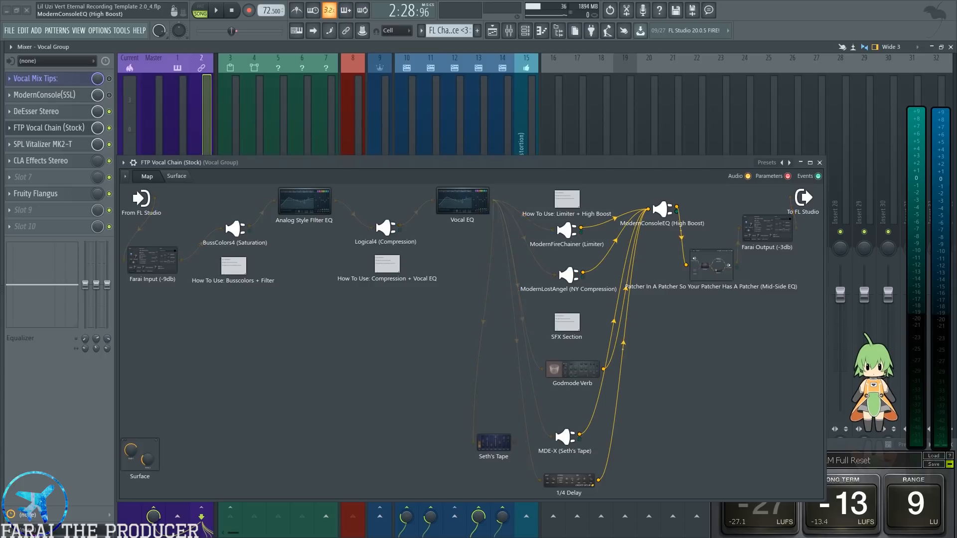
View ModernConsoleEQ (High Boost) and the Side (Stereo) equalizer inside the Mid-Side EQ patcher, closing each window.
double_click(662, 209)
click(674, 230)
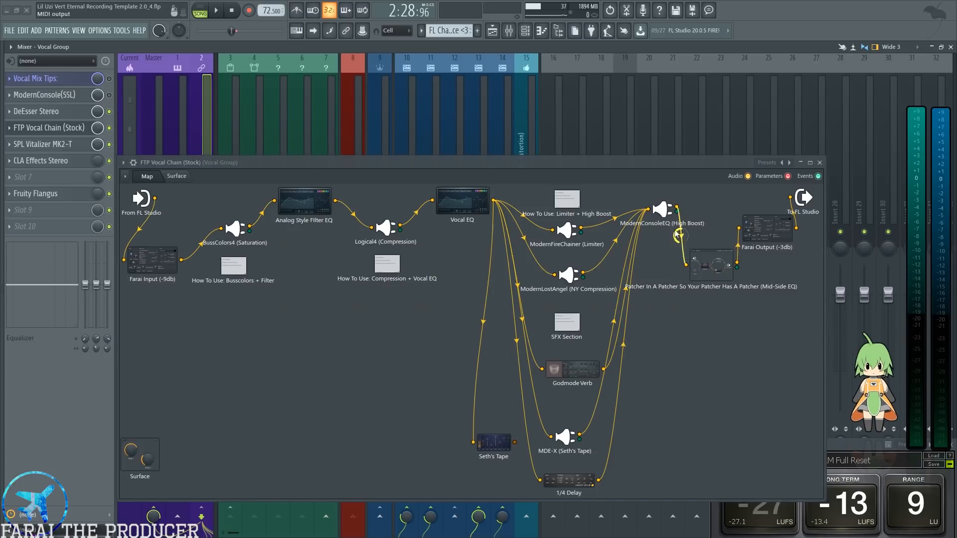
double_click(711, 264)
double_click(489, 227)
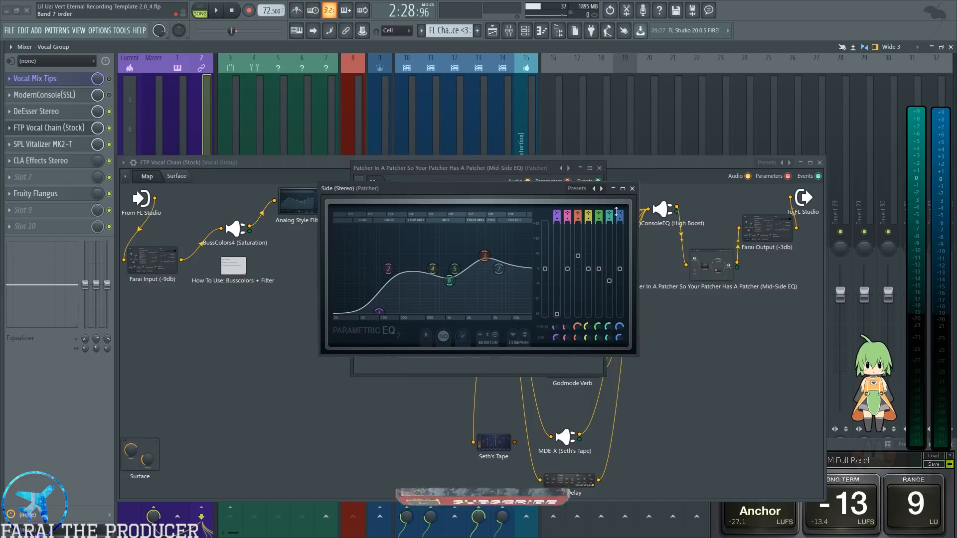
click(632, 189)
click(599, 168)
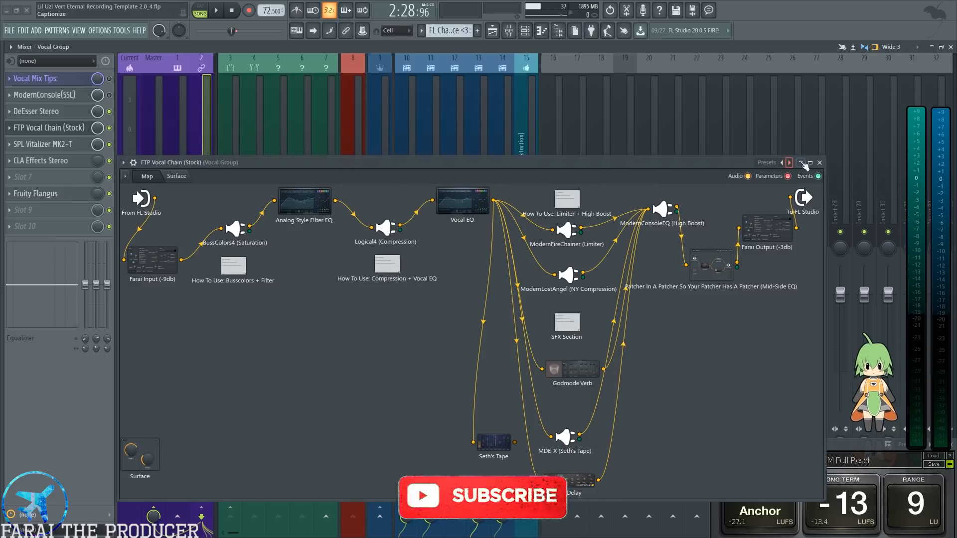
Check the Mid-Side EQ patcher, close FTP Vocal Chain (Stock), and unmute the SFX Group track.
double_click(713, 269)
click(599, 168)
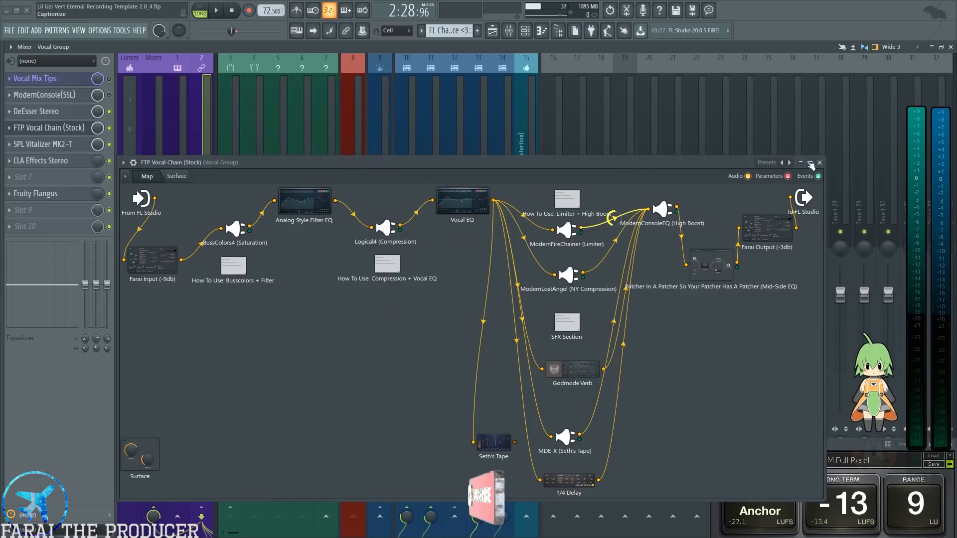
click(820, 162)
click(195, 188)
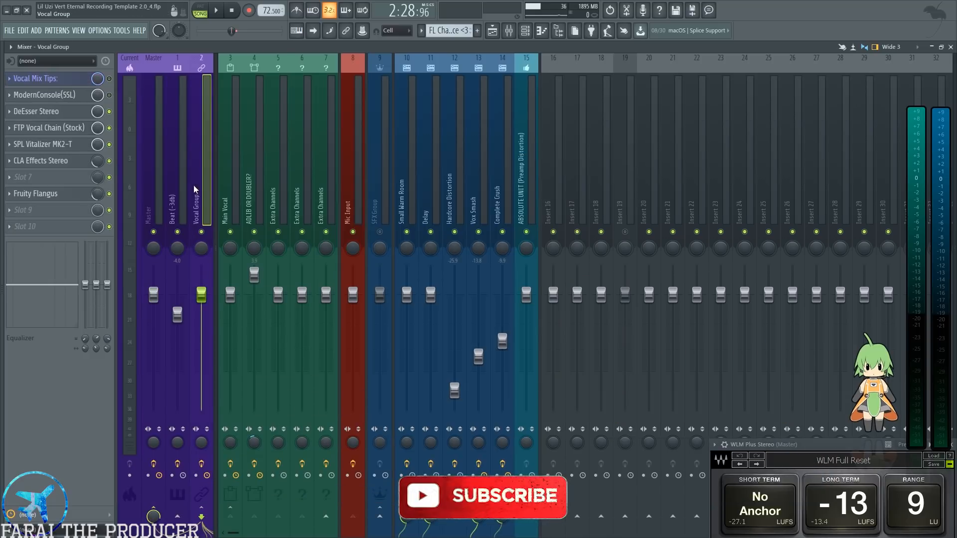
click(381, 231)
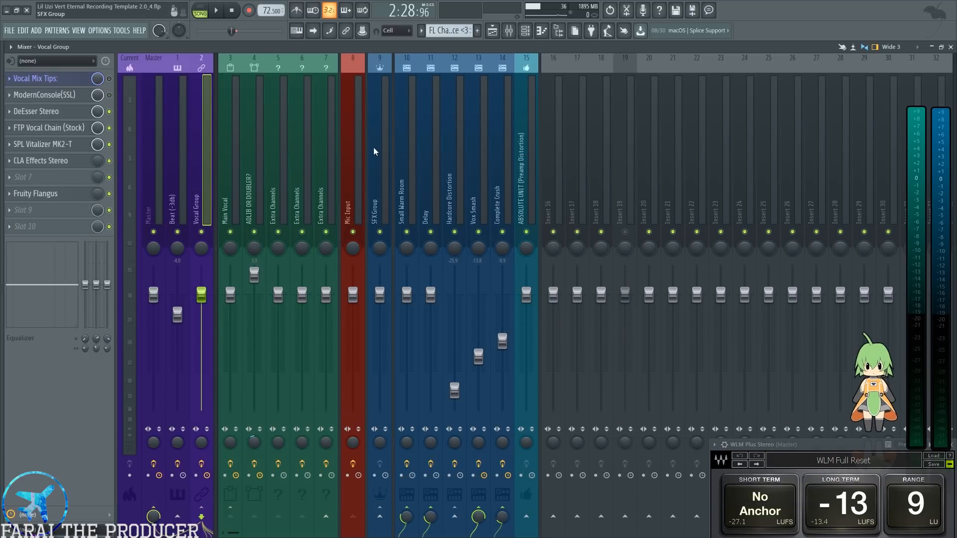
Open Fruity Convolver on the Small Warm Room track and audition its impulse response.
click(402, 202)
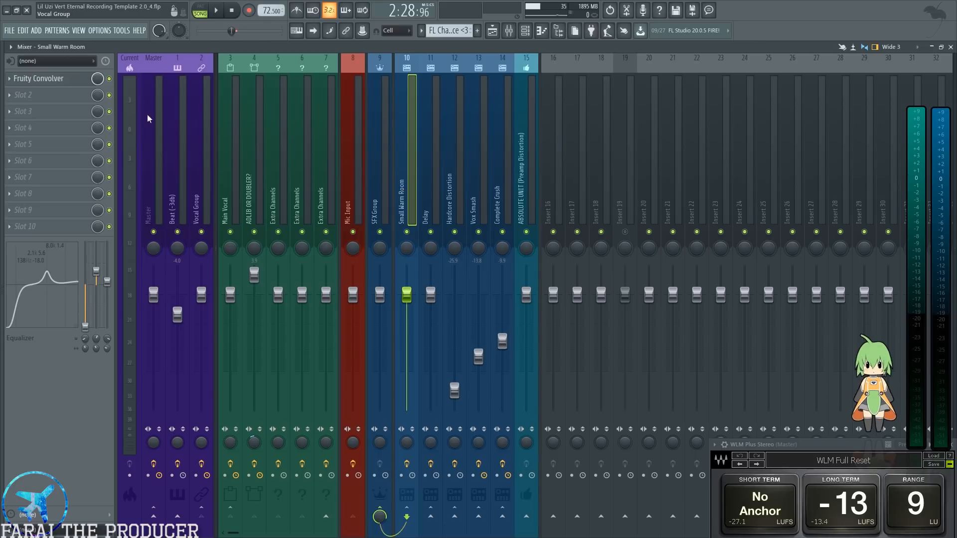
click(40, 78)
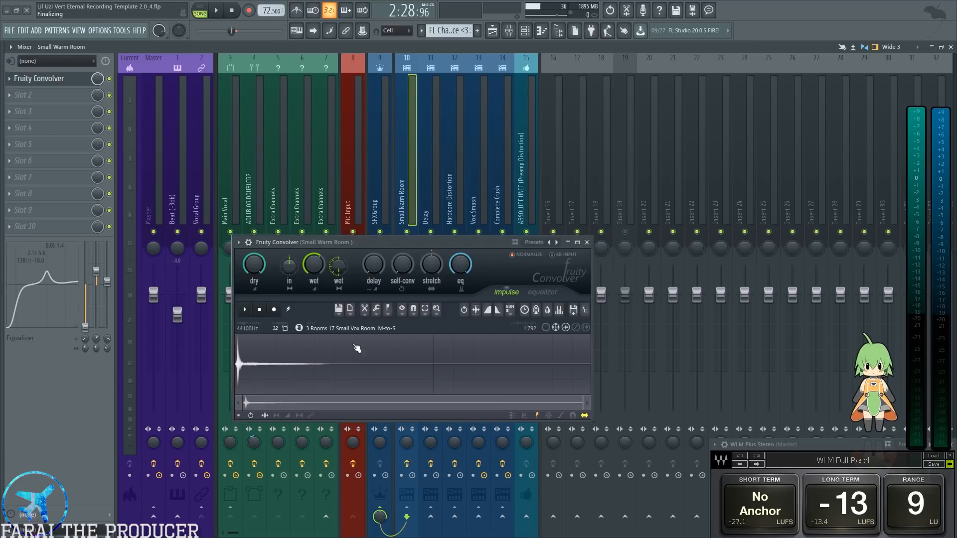
drag(309, 242, 367, 307)
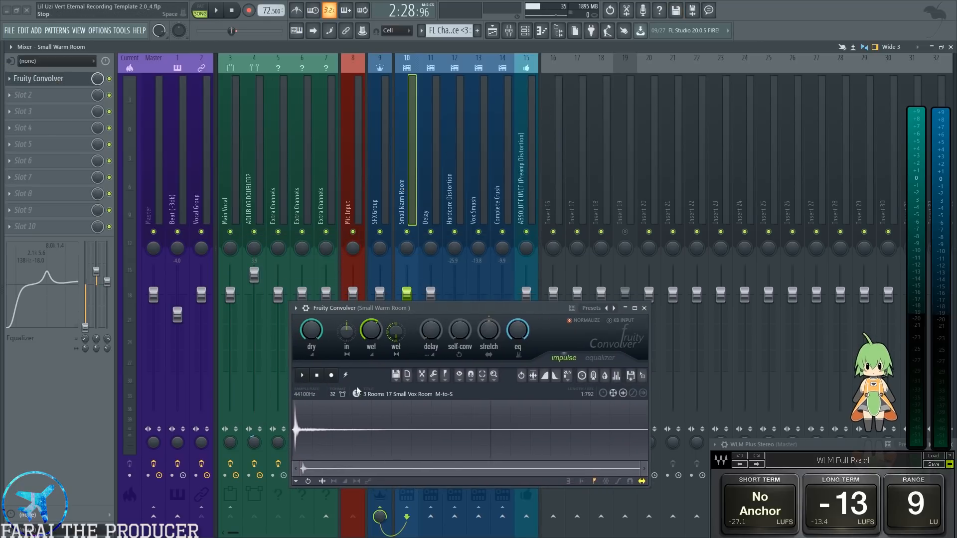
click(304, 375)
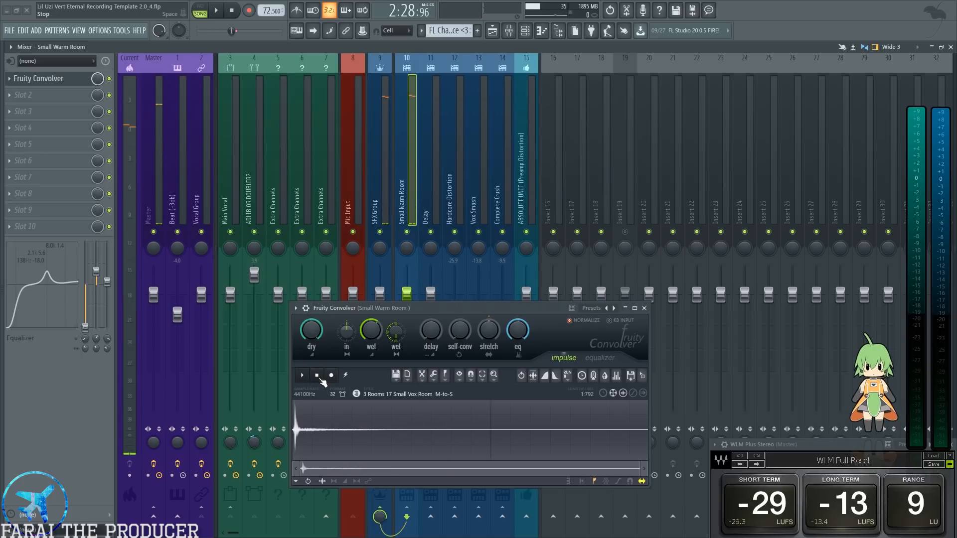
Play the song while muting and unmuting Small Warm Room to compare the reverb, stopping with the track unmuted.
key(space)
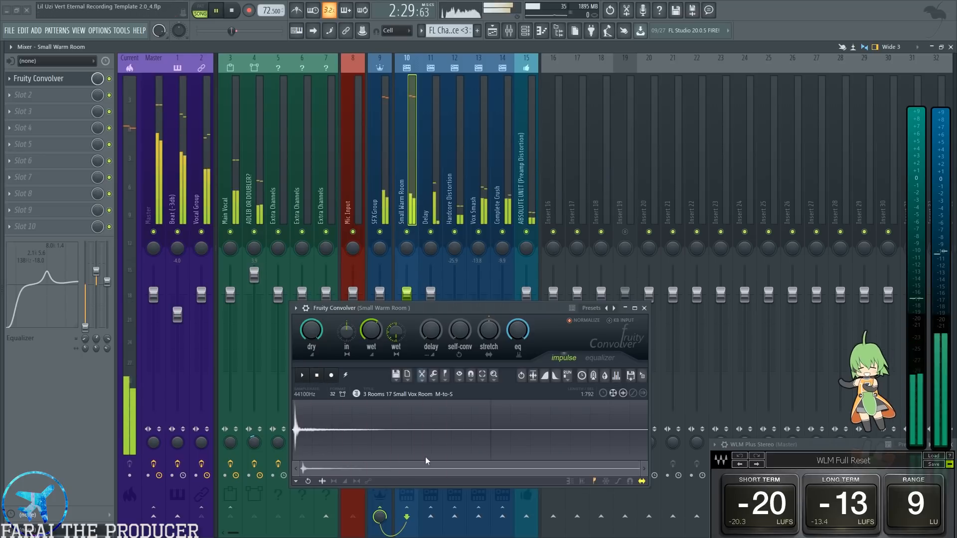
click(407, 232)
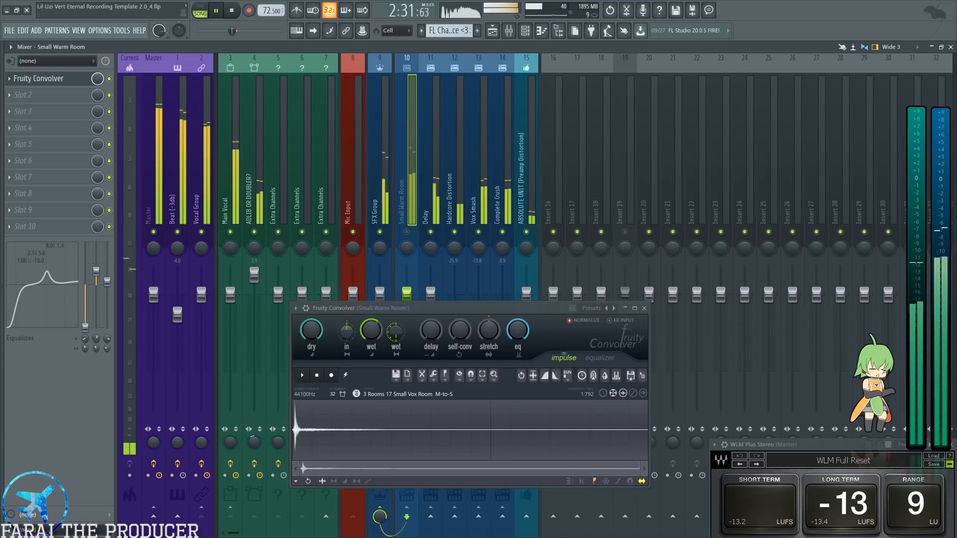
click(407, 231)
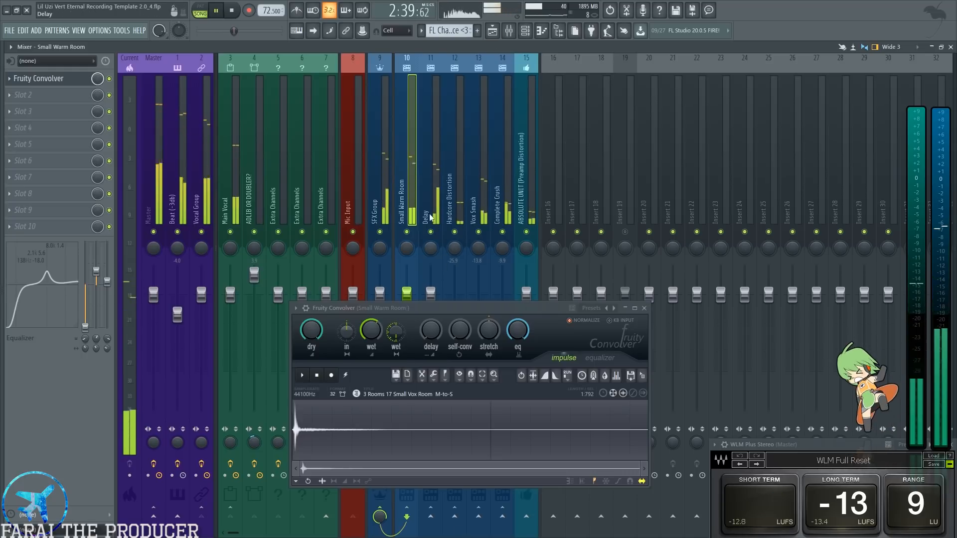
click(406, 232)
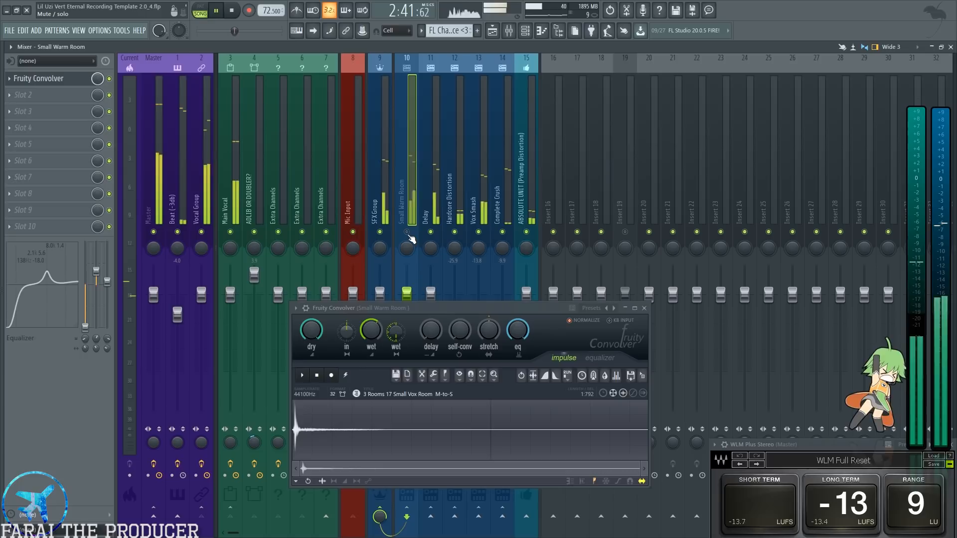
click(407, 232)
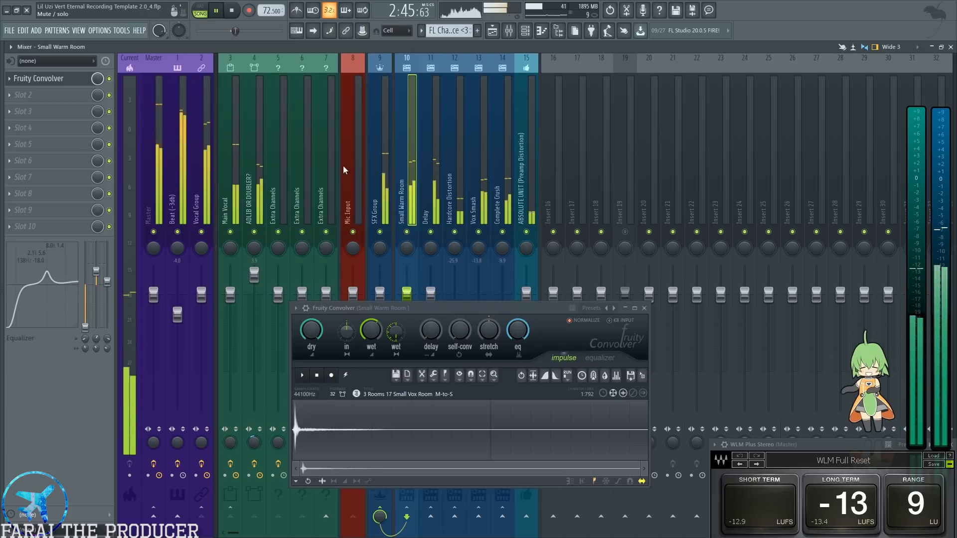
key(space)
click(406, 232)
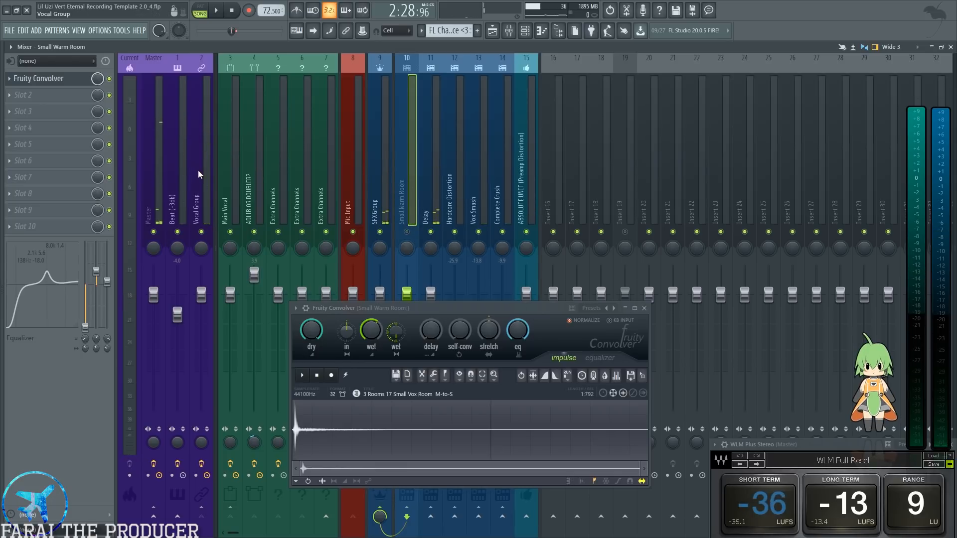
right_click(407, 248)
click(406, 232)
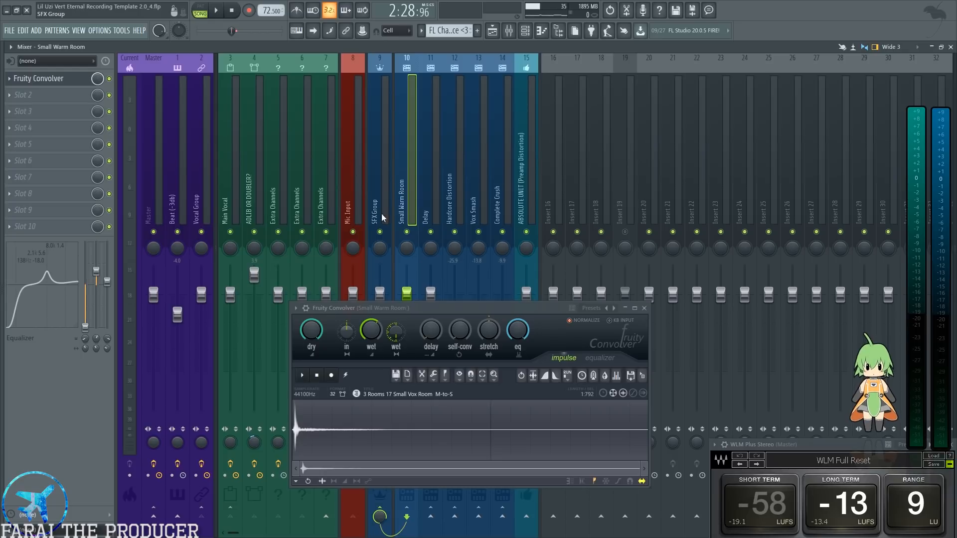
Move Fruity Convolver out of the way and open H-Delay Stereo on the Delay track to view its settings.
drag(407, 307, 383, 329)
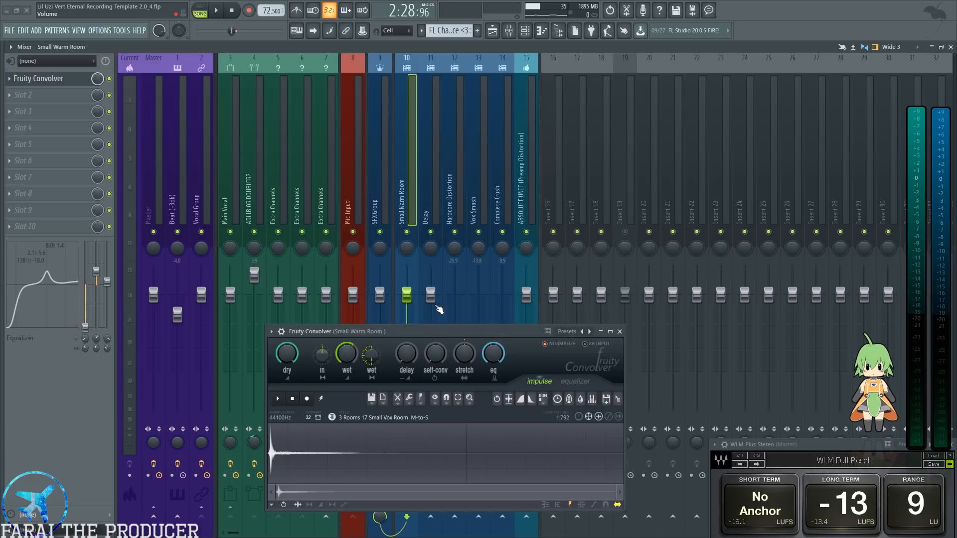
drag(440, 331, 440, 351)
click(436, 188)
click(36, 78)
drag(383, 226, 413, 189)
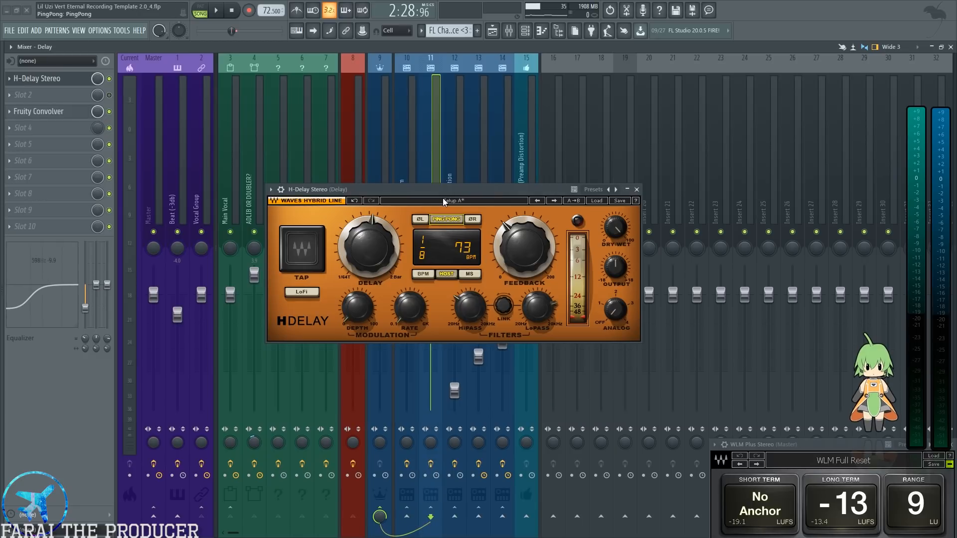
Show the playlist beside H-Delay and play the section with the FTP Vocal Chain to H-Delay automation clips.
click(492, 30)
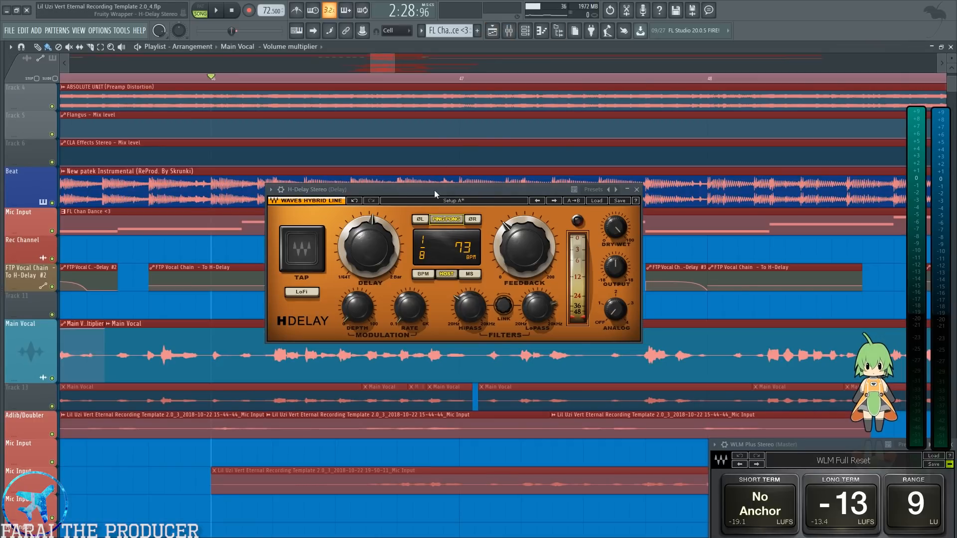
drag(435, 190, 714, 191)
scroll(235, 154, down, 4)
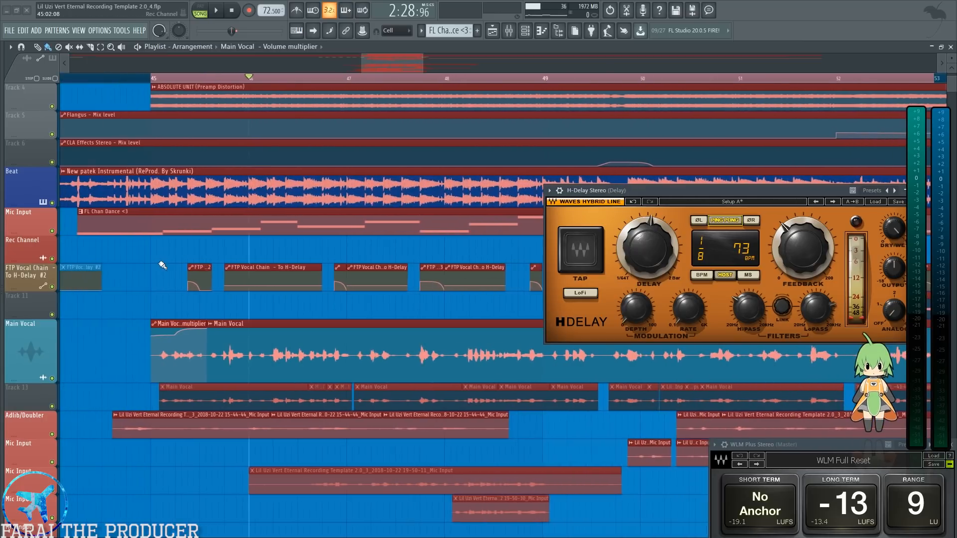
key(ctrl+d)
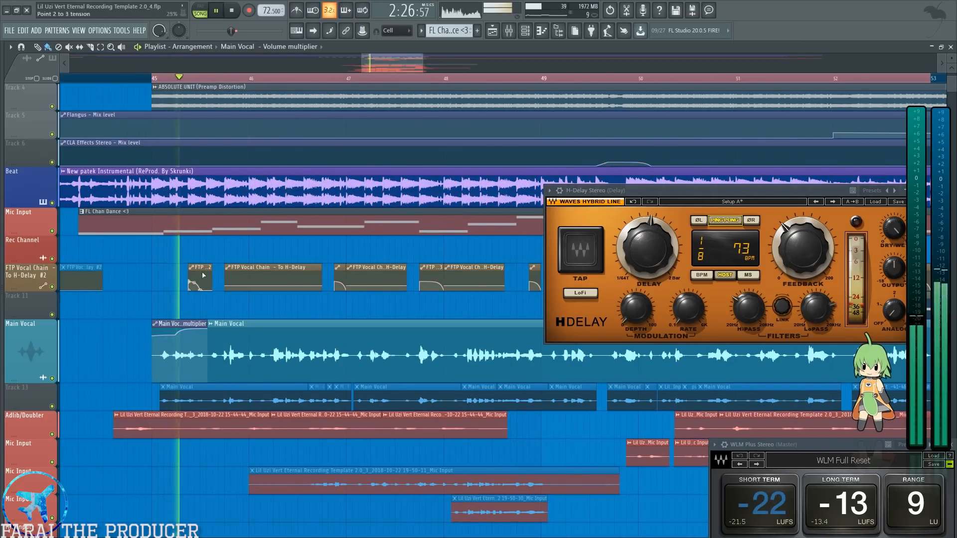
key(space)
Return to the mixer and view Fruity Convolver on the Delay track, closing it and H-Delay Stereo.
click(513, 33)
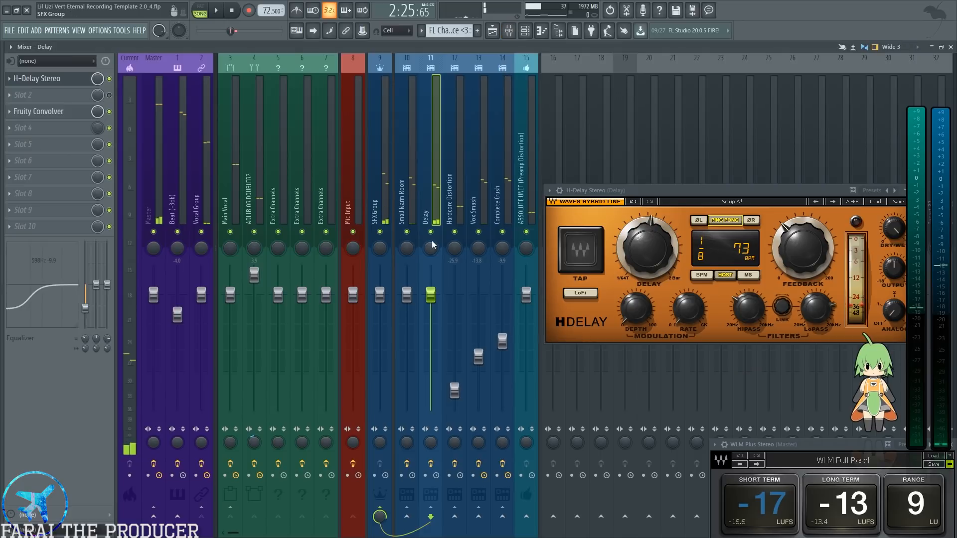
drag(657, 194, 556, 193)
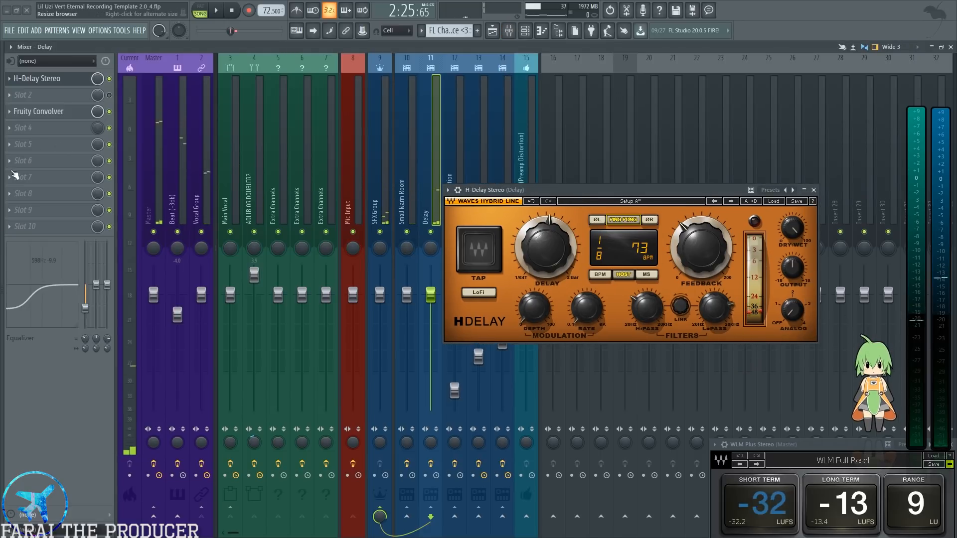
click(48, 111)
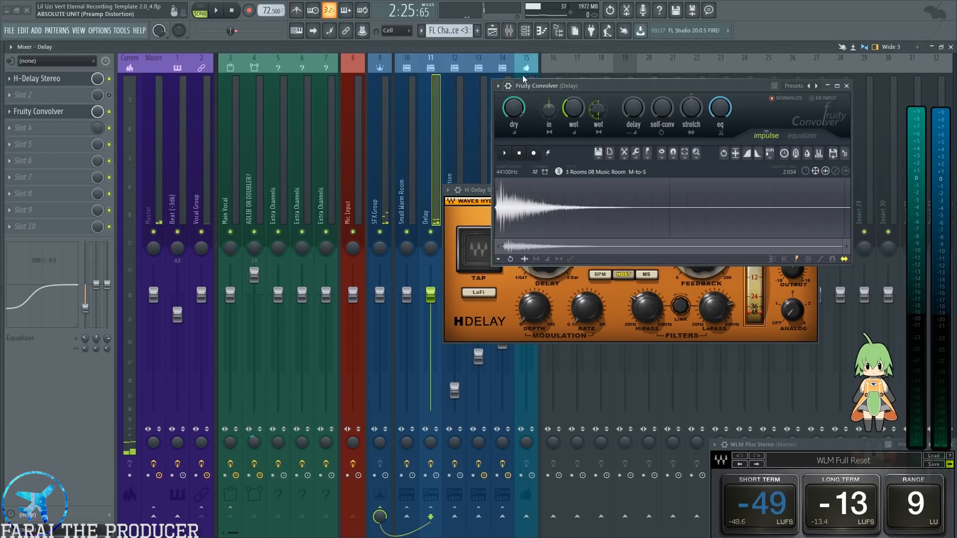
click(846, 86)
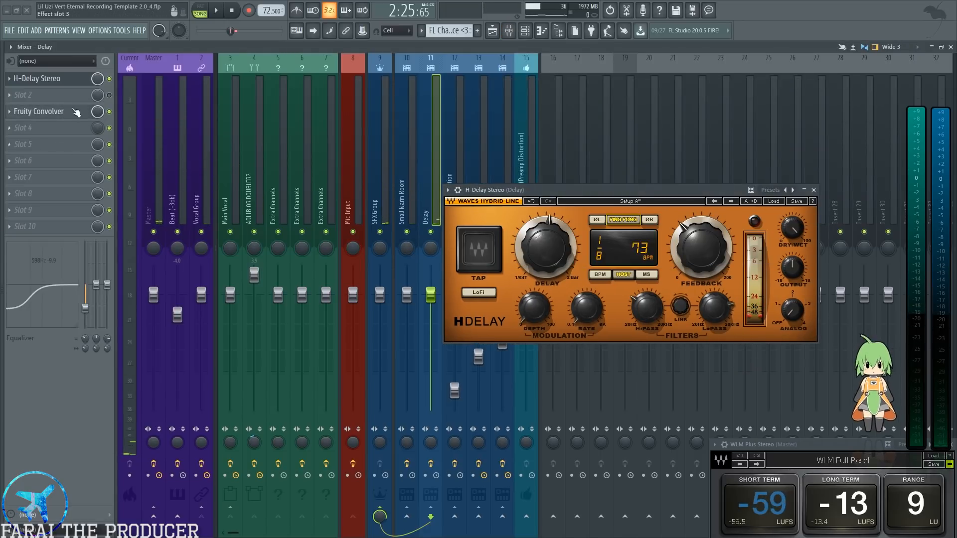
click(813, 190)
View the effect slots of the Hardcore Distortion, Vox Smash and Complete Crush tracks.
click(450, 188)
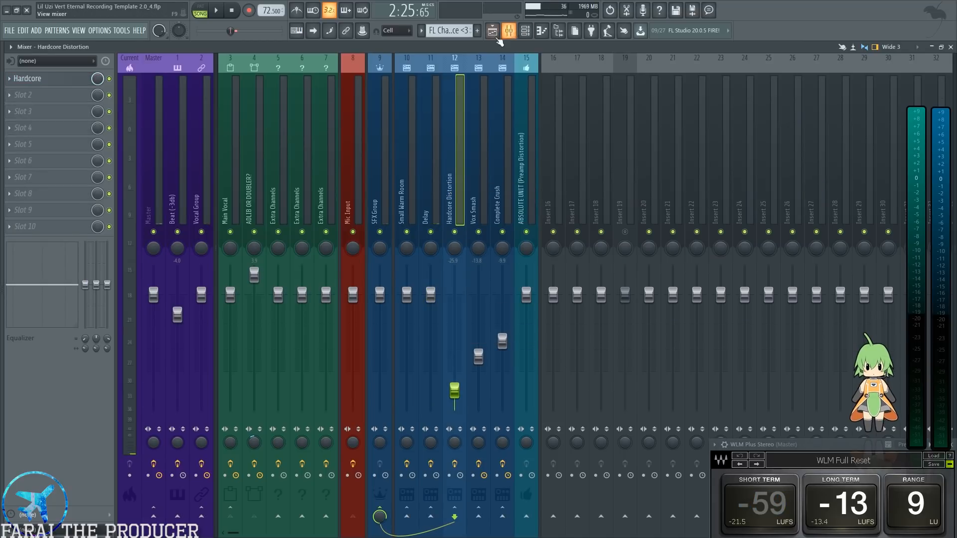
click(473, 164)
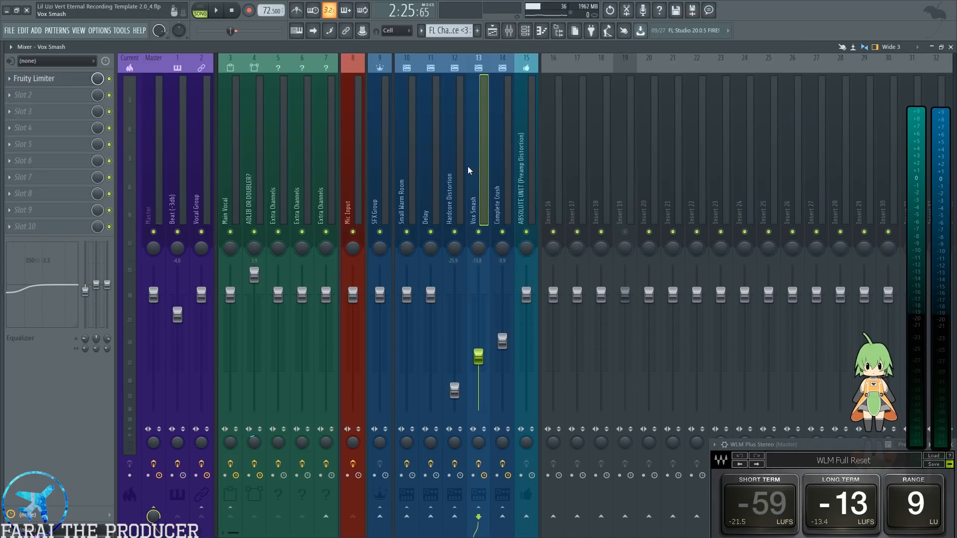
click(506, 150)
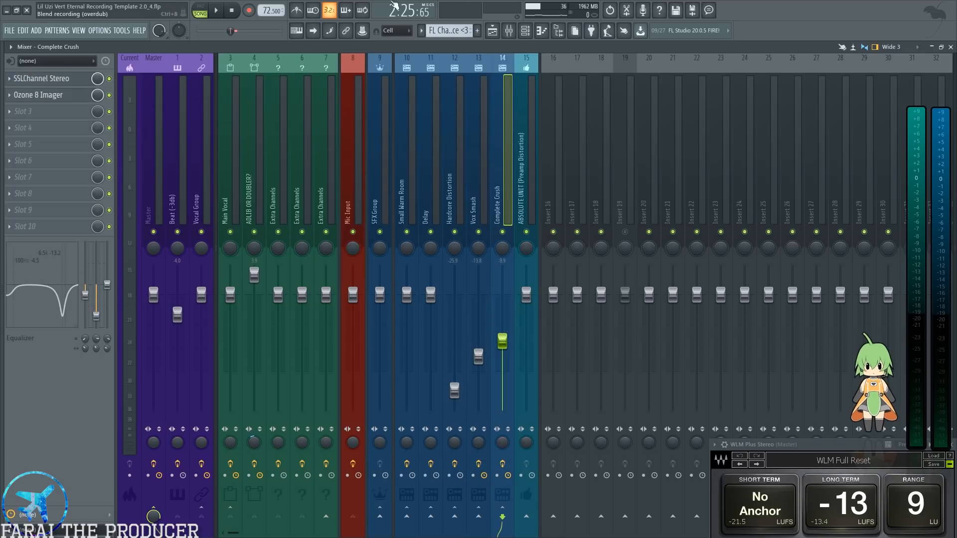
Open SPL Vitalizer MK2-T on the Vocal Group track to examine it, and briefly view the FTP Vocal Chain (Stock) map.
click(201, 189)
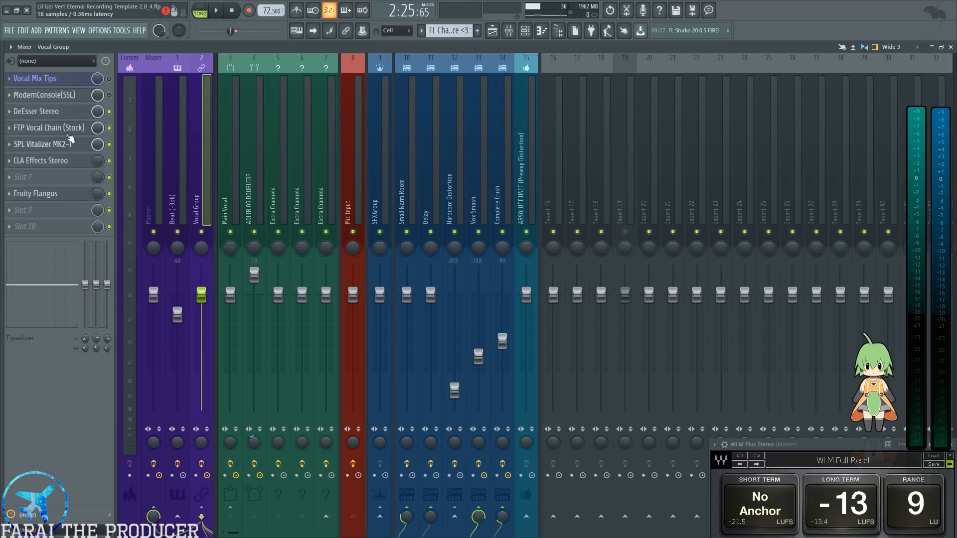
click(64, 145)
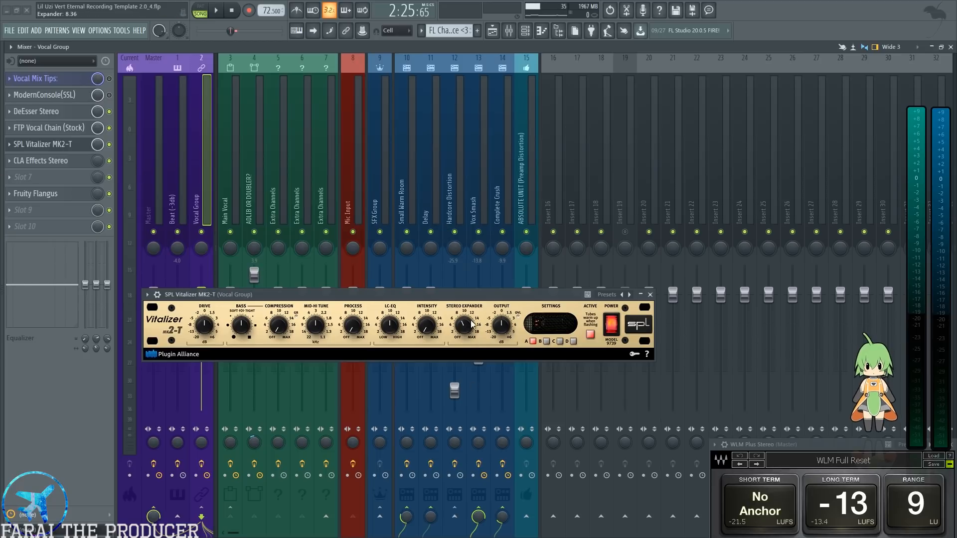
click(55, 128)
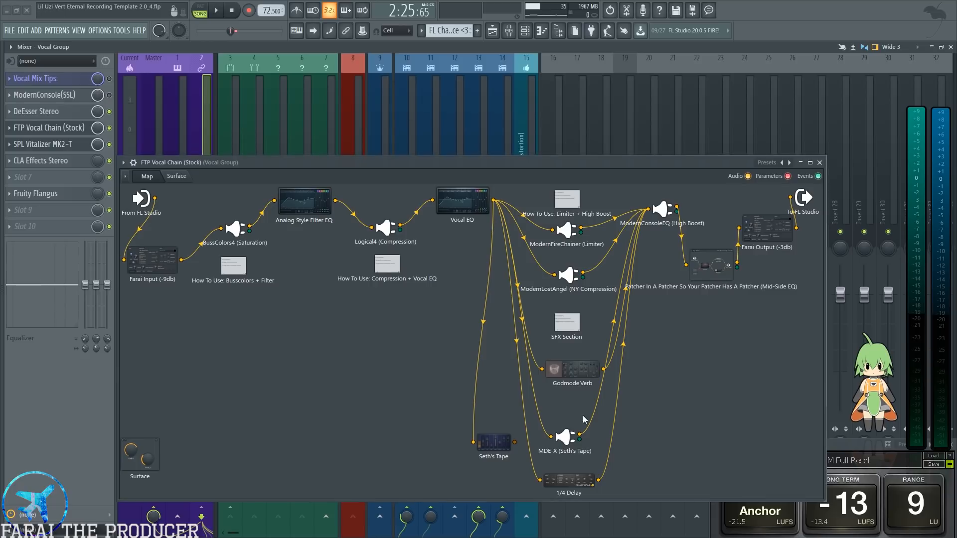
click(819, 163)
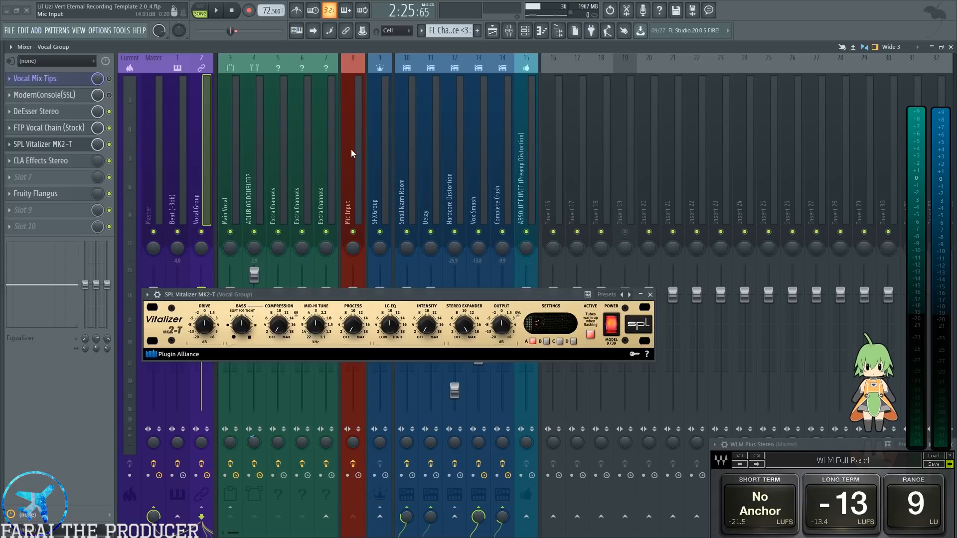
Play the song with SPL Vitalizer MK2-T open, check the playlist, and return to the mixer with playback stopped.
key(space)
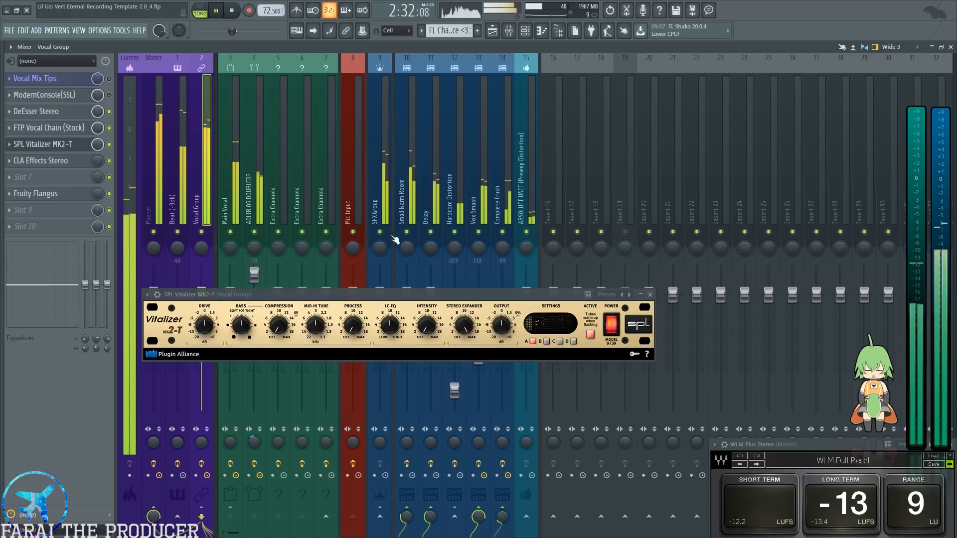
click(499, 31)
key(space)
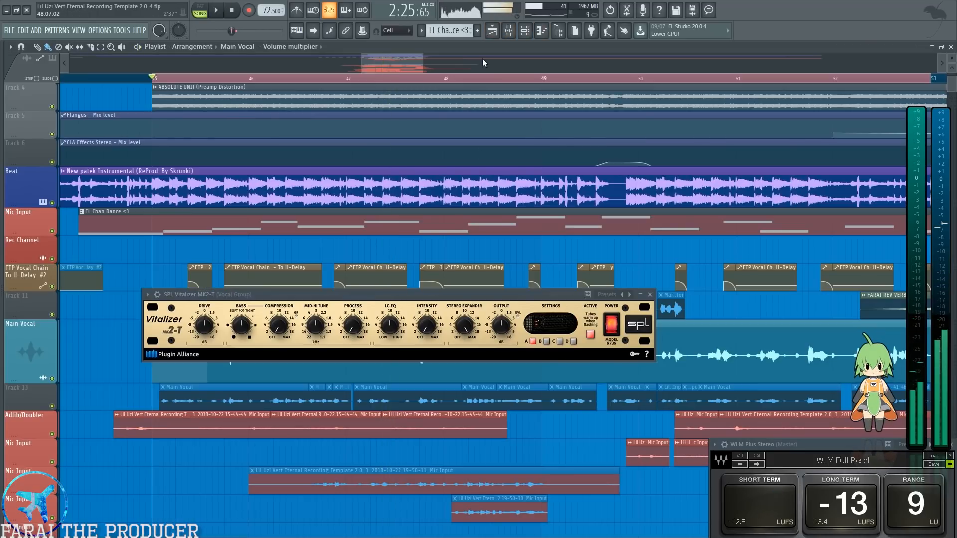
scroll(475, 84, down, 5)
click(512, 33)
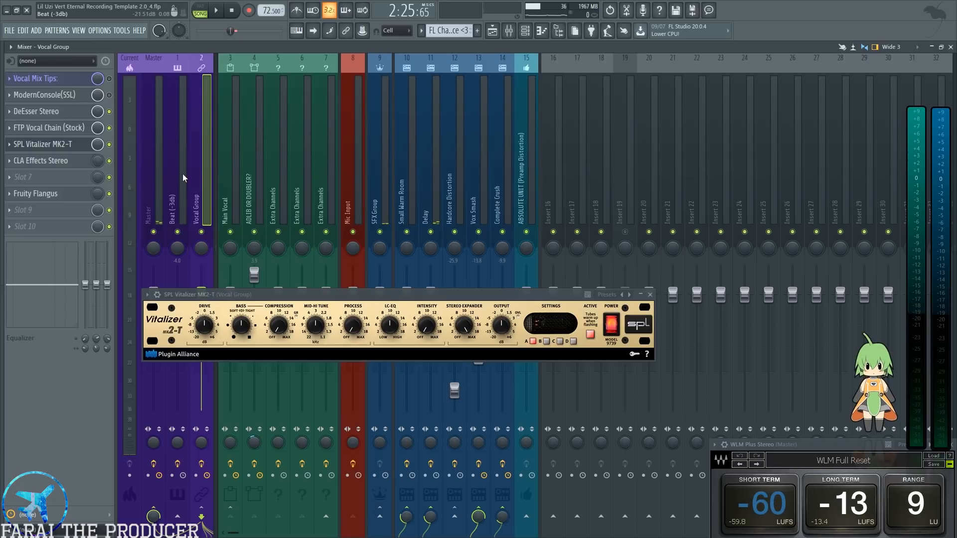
Close SPL Vitalizer MK2-T and save the project.
click(652, 294)
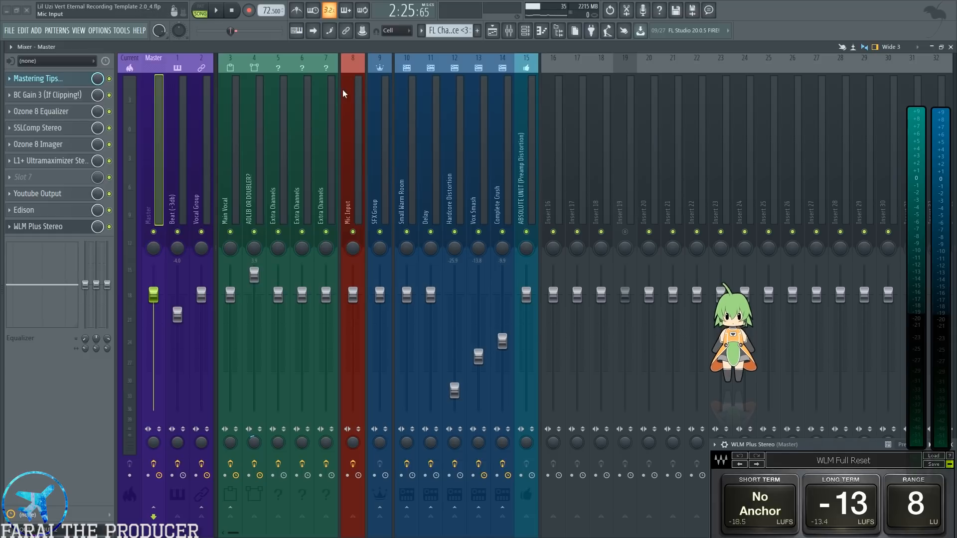
key(ctrl+s)
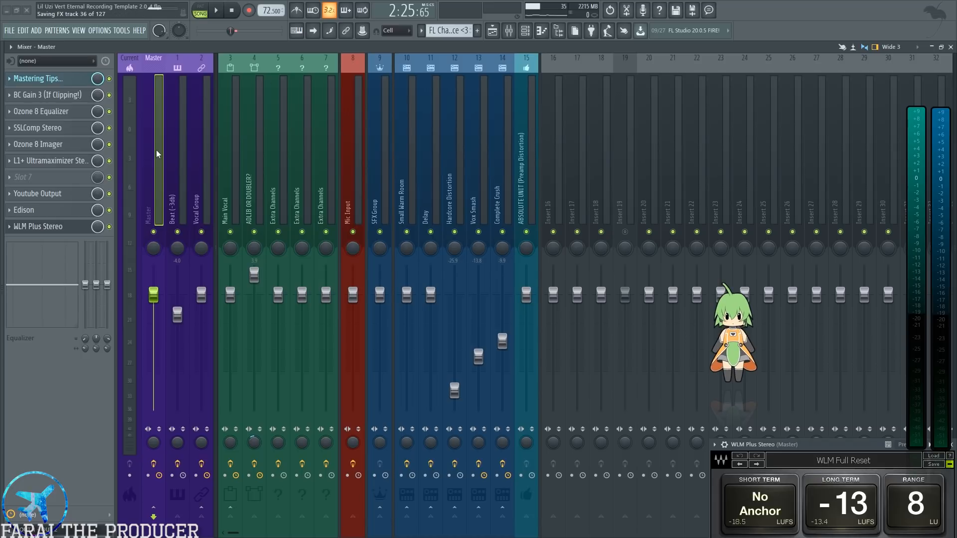